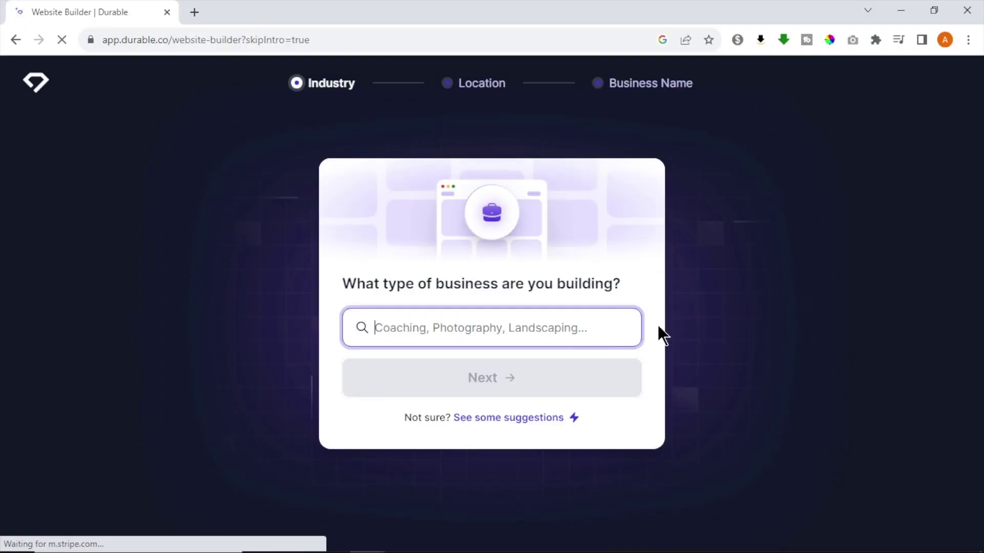
Step: Generate a Durable site for 'star labs' in the United States using a suggested business type
click(498, 426)
click(481, 429)
click(458, 345)
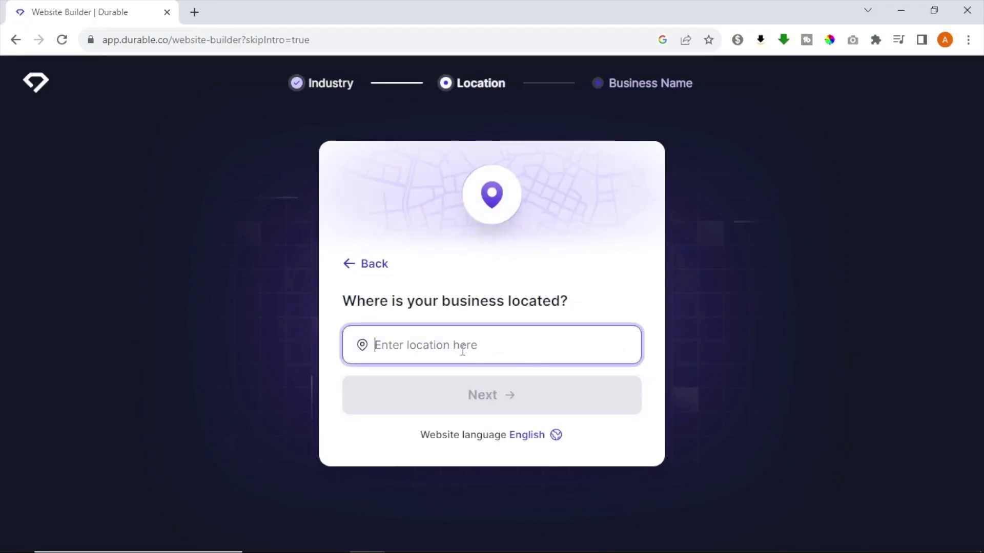
text(united)
click(563, 423)
text(star labs)
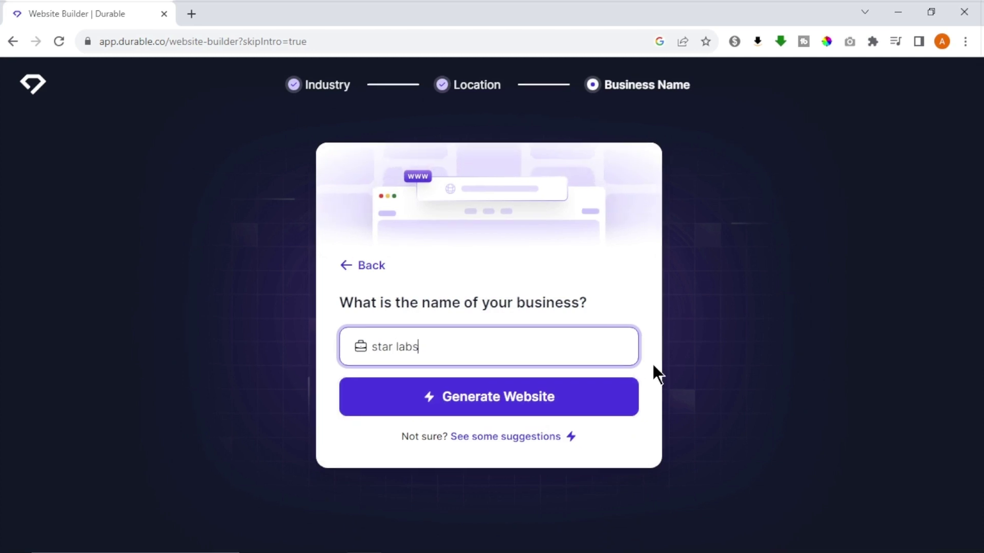
click(615, 395)
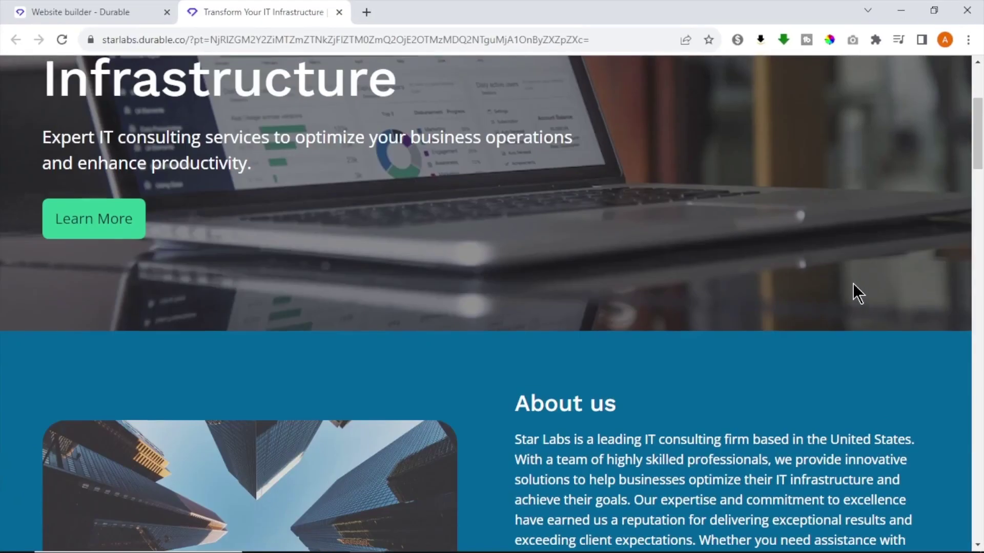
scroll(861, 282, down, 10)
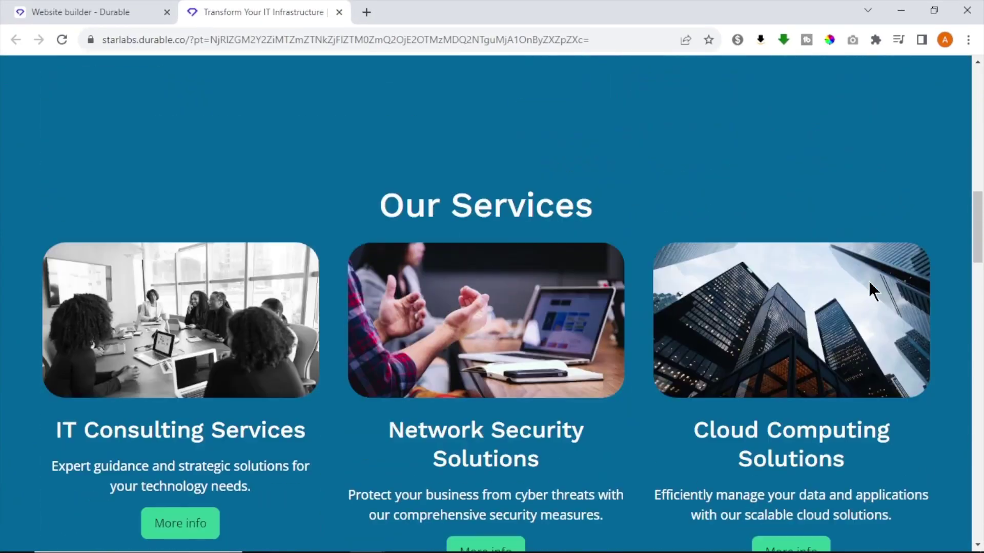
scroll(870, 282, down, 20)
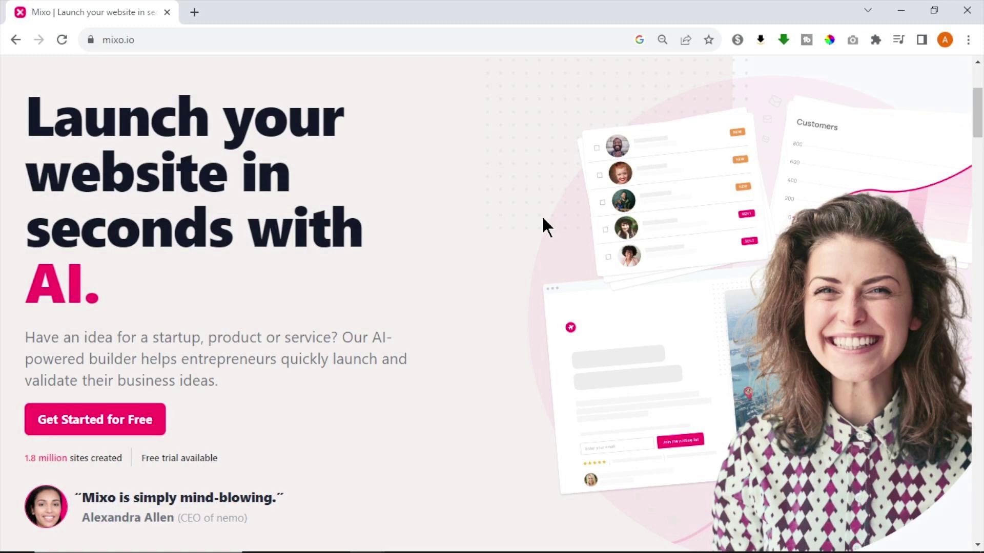
Step: Generate a Mixo site from the idea 'personalized yoga plans for members to increase their fitness and healt'
click(143, 419)
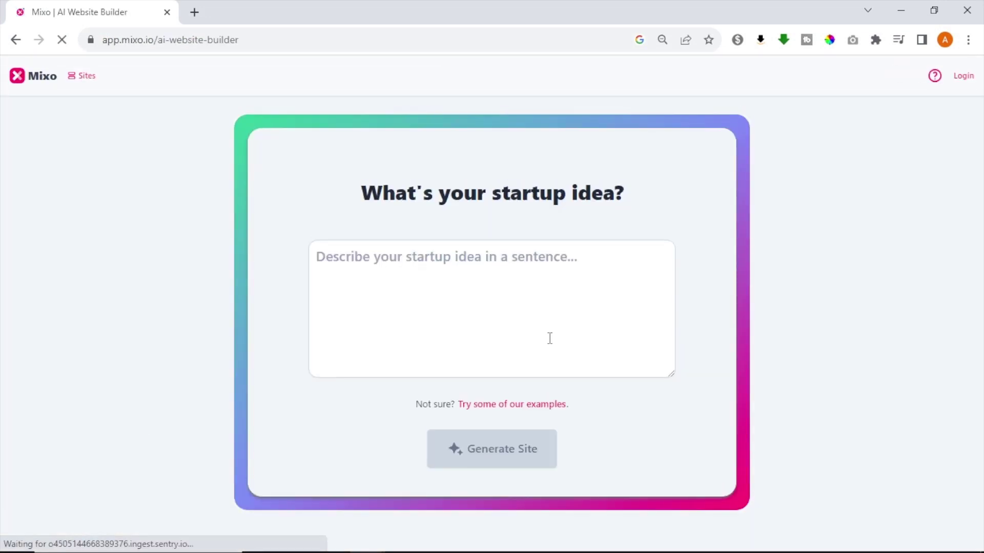
click(546, 334)
text(pe)
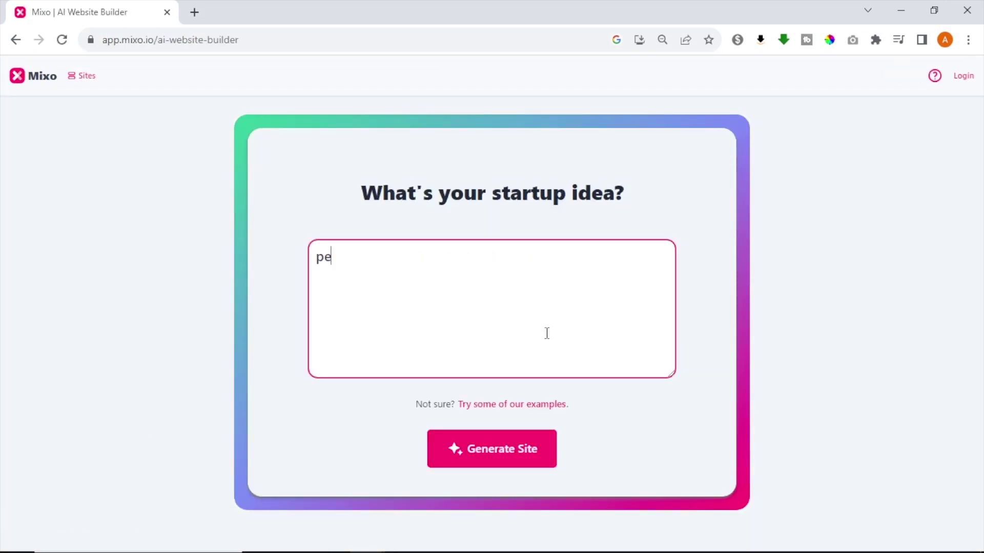
text(rsonalized yoga plans for members)
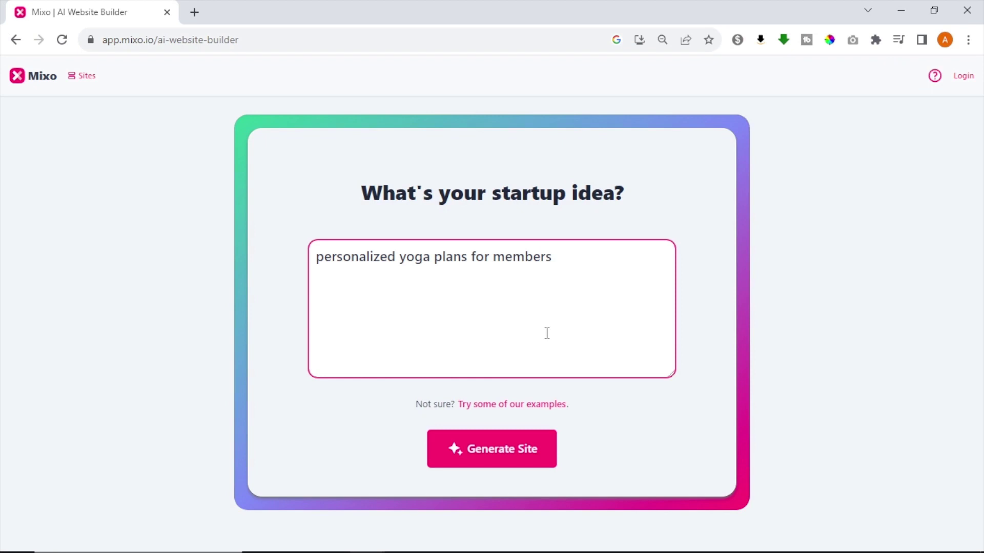
text( to increase their fitness and health)
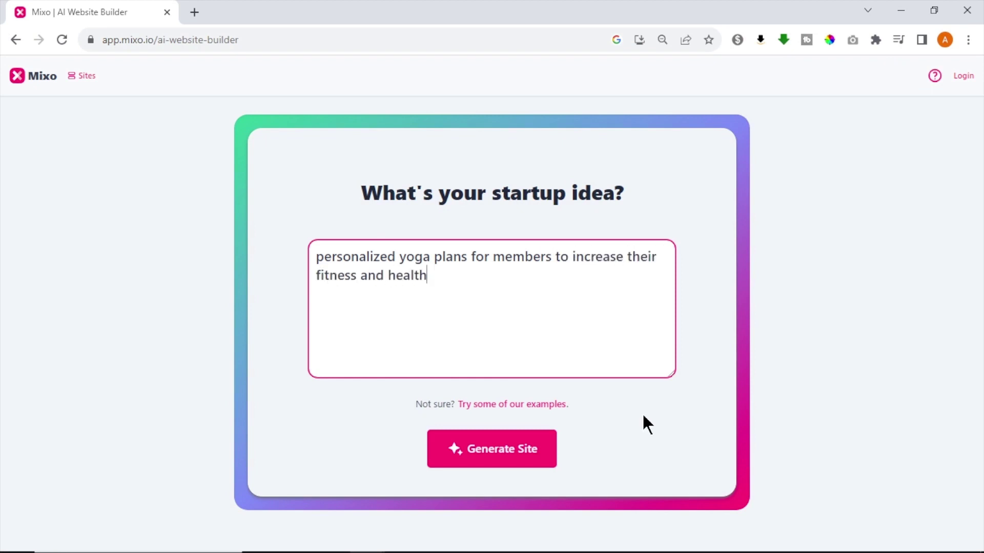
click(513, 450)
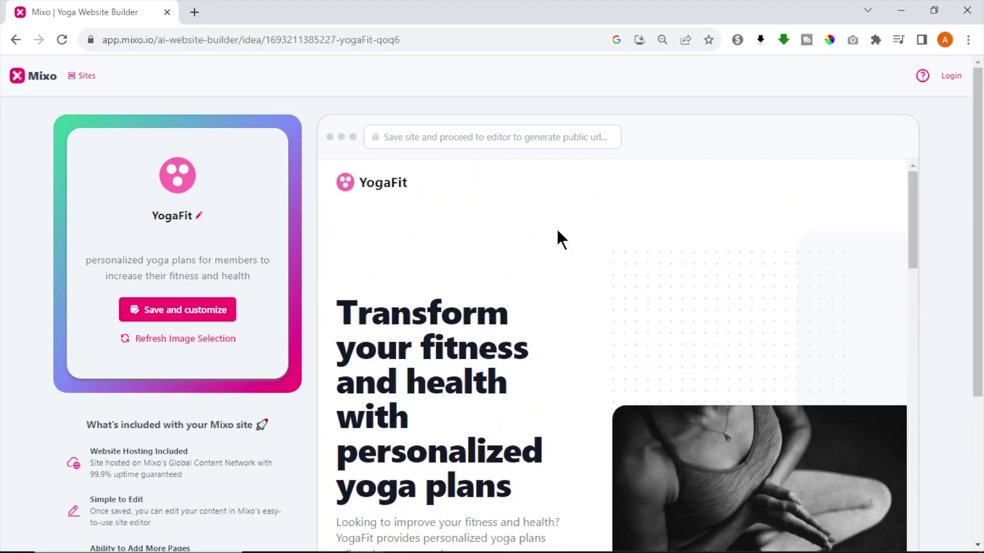
Step: Save the generated YogaFit site for customizing, then publish it
click(207, 310)
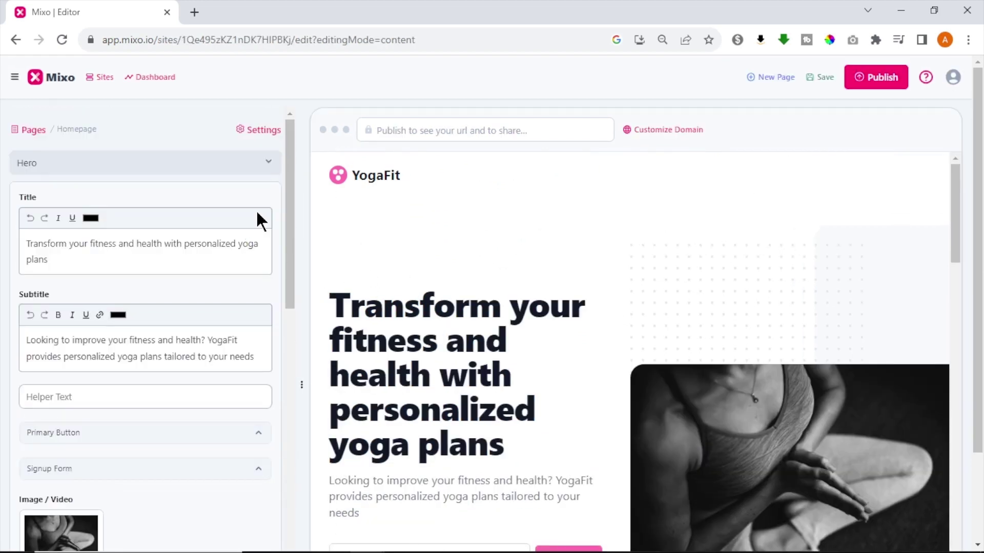
scroll(281, 232, down, 10)
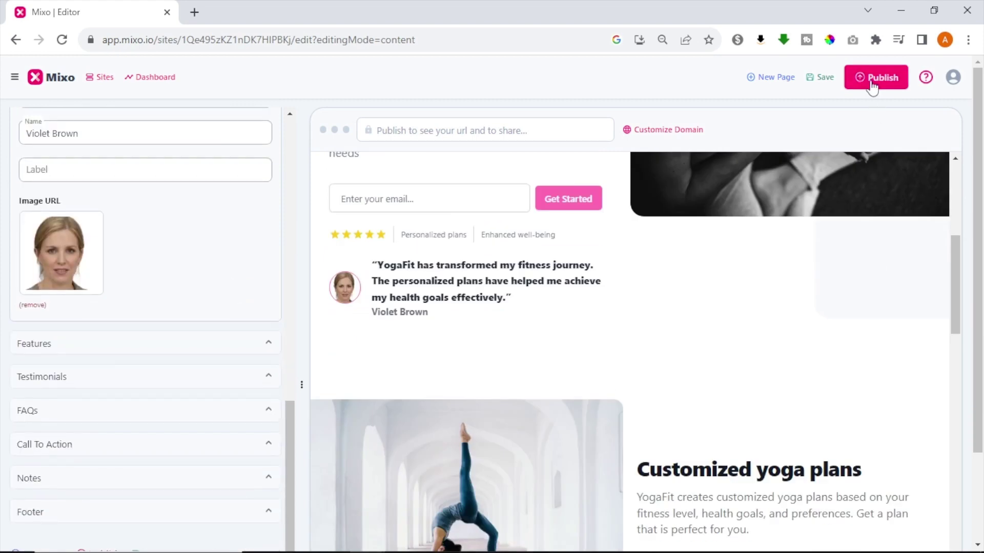
click(872, 87)
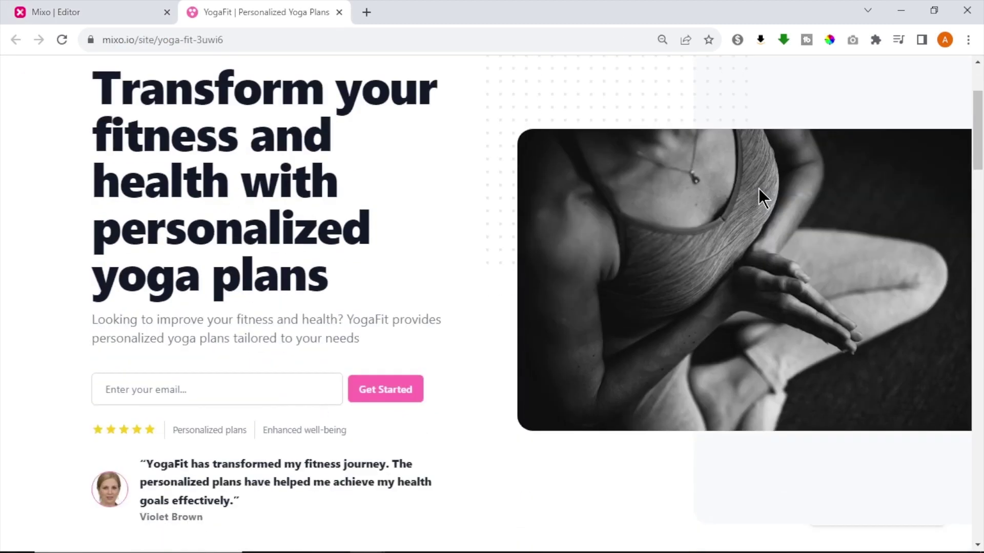
scroll(759, 189, down, 15)
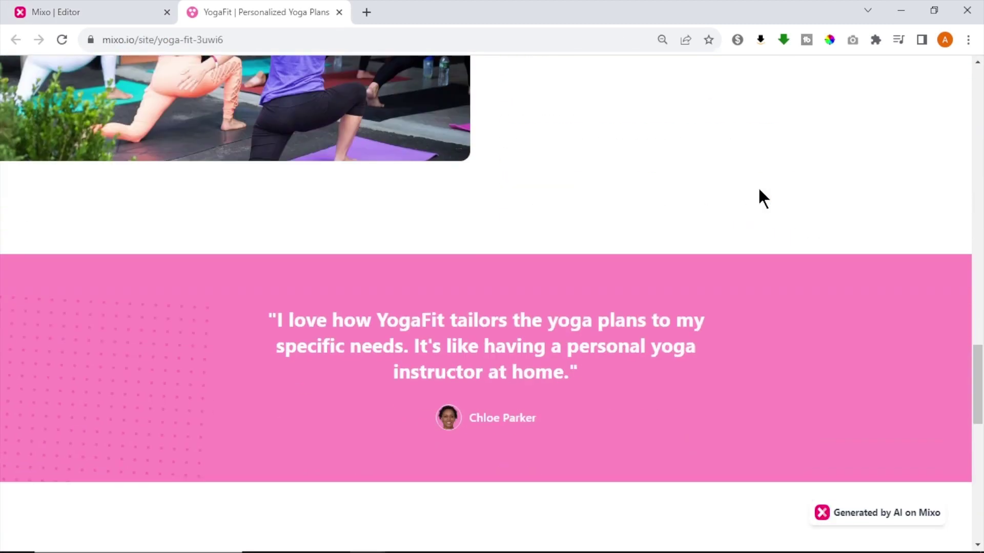
scroll(759, 190, up, 8)
scroll(758, 198, up, 15)
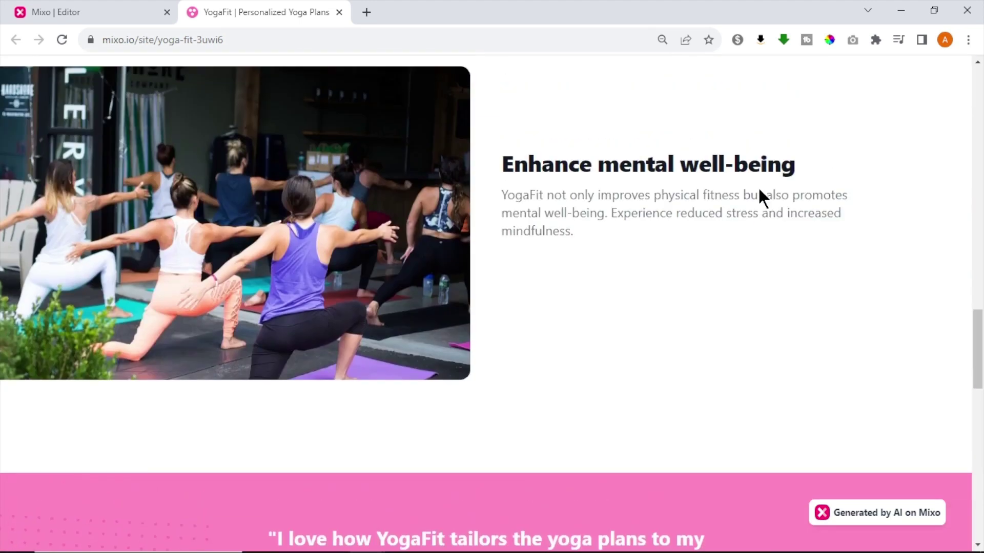
scroll(756, 189, up, 3)
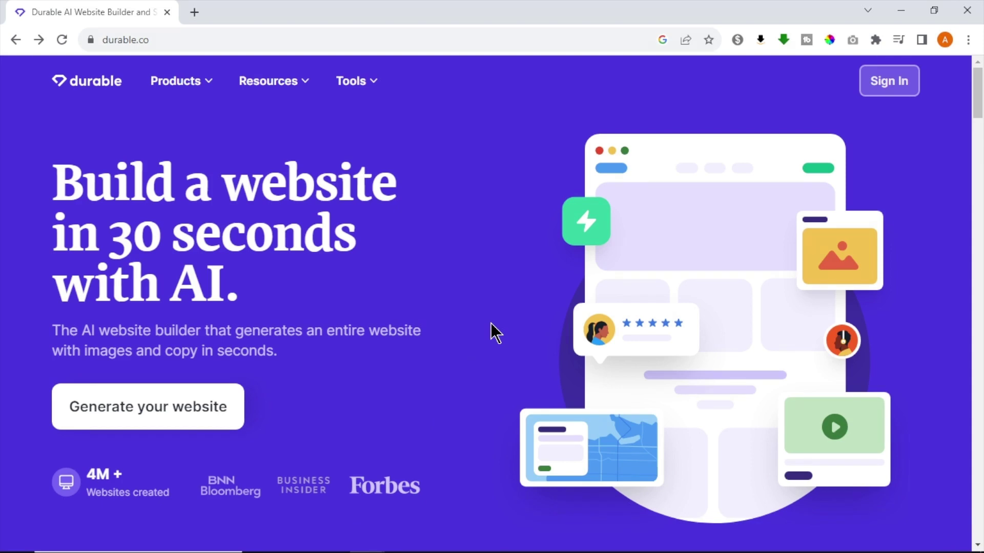
Step: Generate a Durable website named 'star labs' with a suggested business type, located in the United States
click(211, 408)
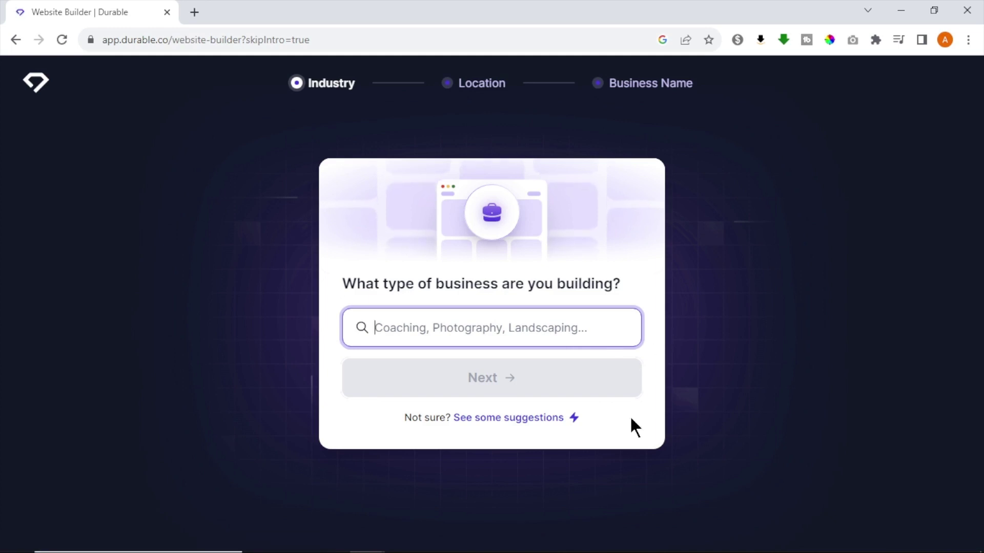
click(498, 418)
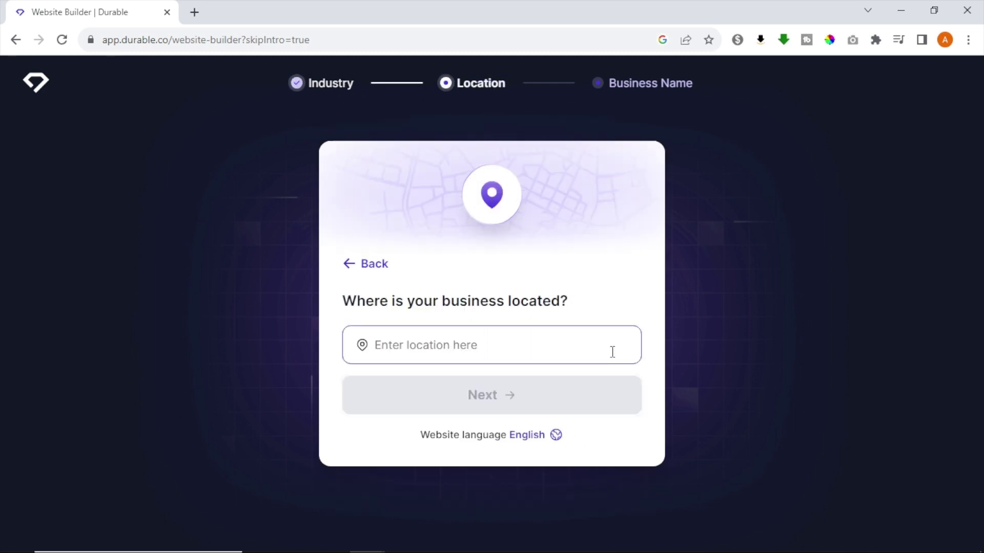
text(united)
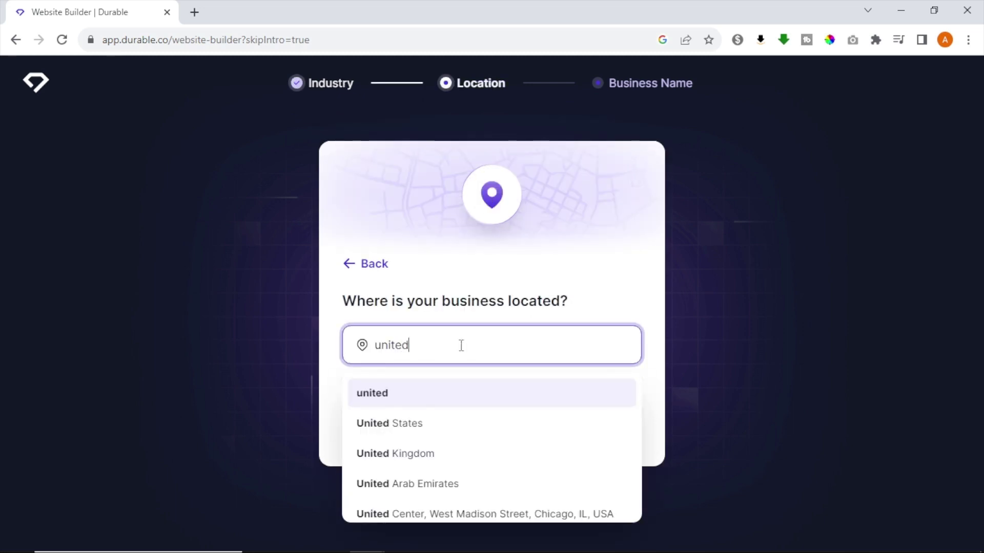
click(563, 422)
click(602, 388)
click(601, 343)
text(star labs)
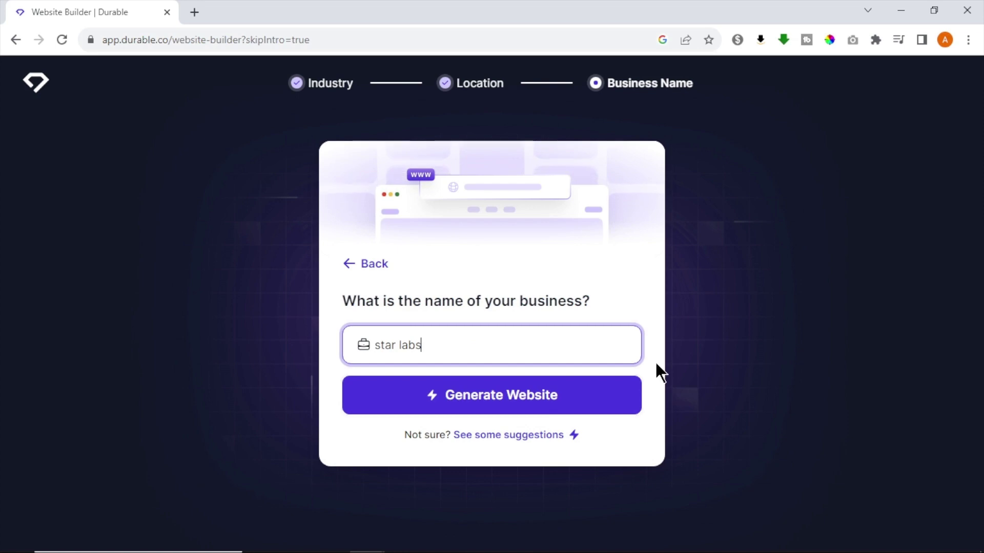
click(592, 401)
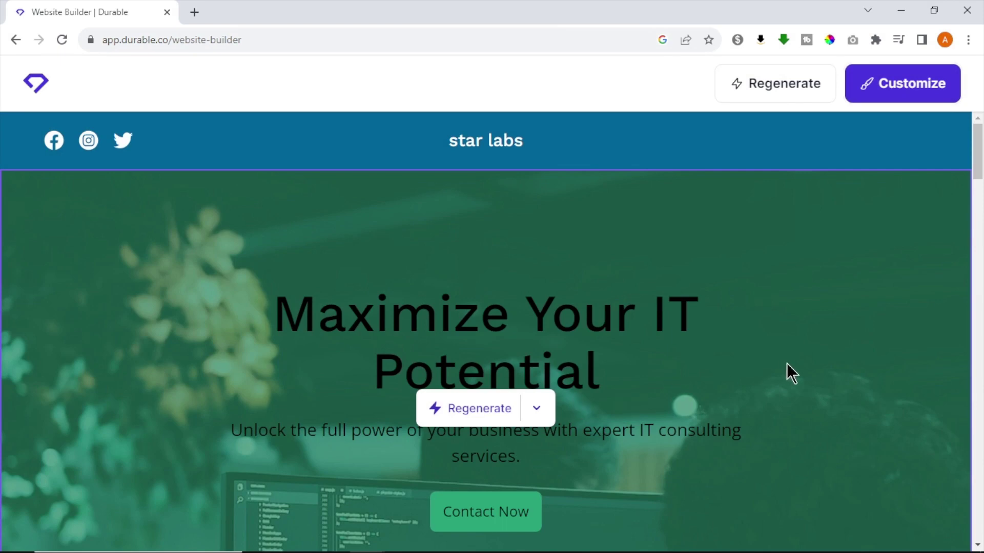
Step: Scroll through the star labs site's testimonial, map, contact form and footer, then back to the top
scroll(786, 365, down, 10)
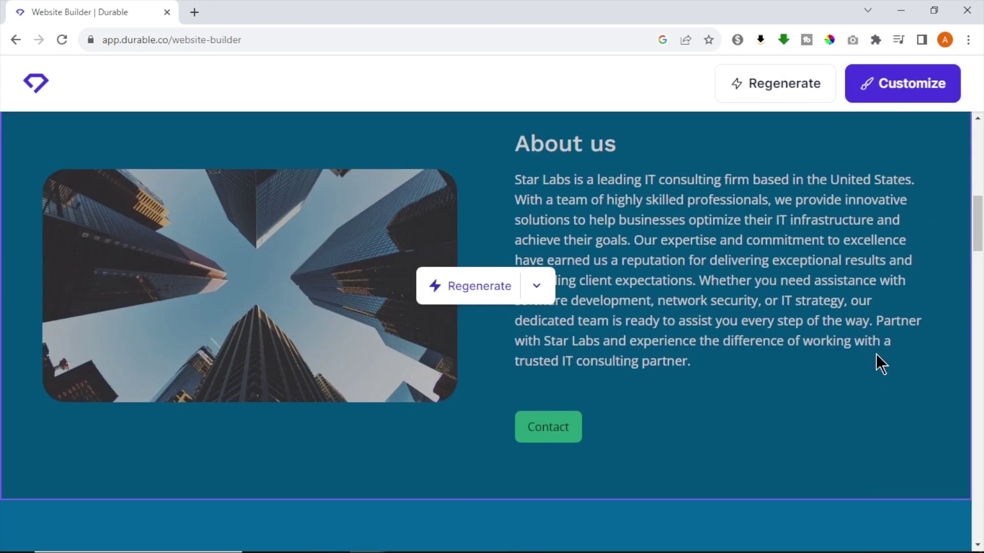
scroll(876, 355, down, 8)
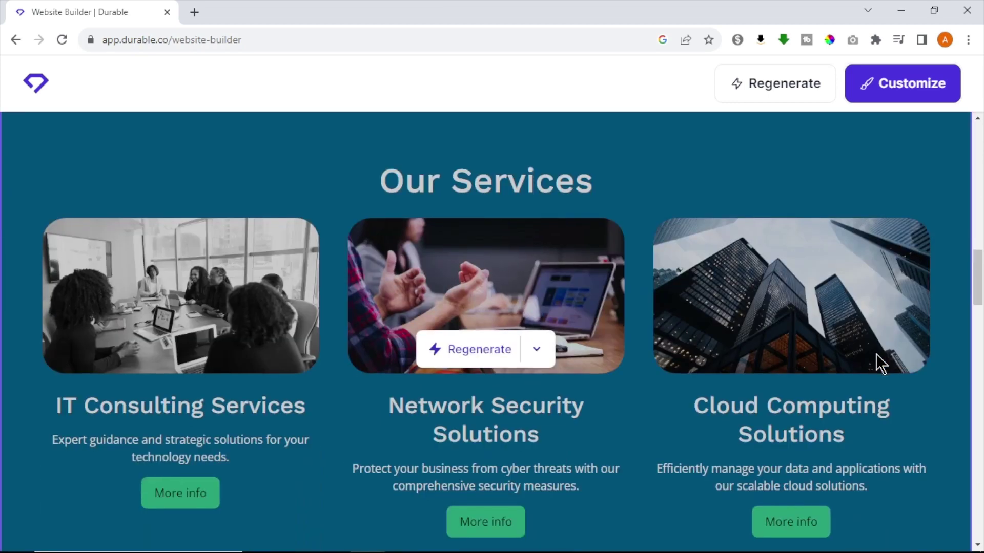
scroll(875, 354, down, 5)
scroll(875, 354, down, 3)
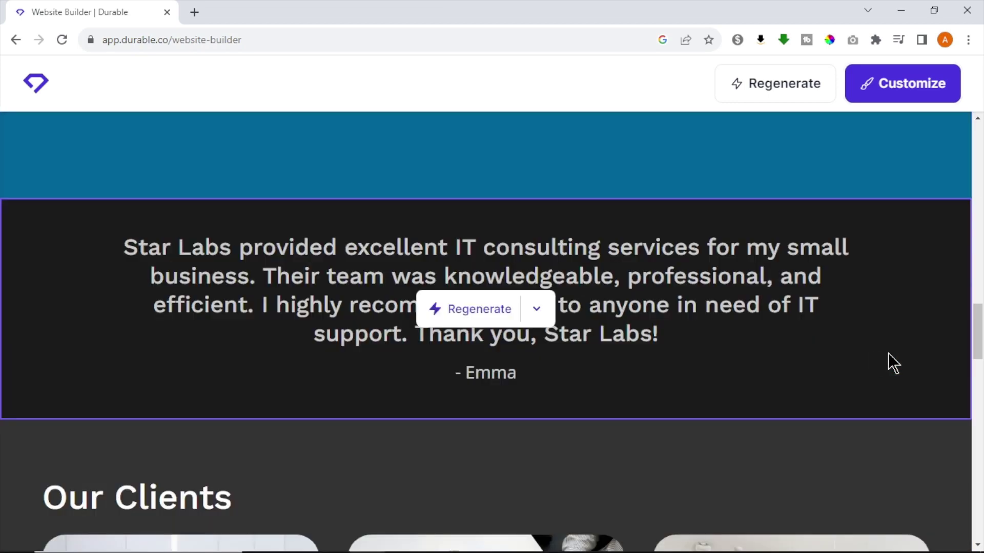
scroll(897, 353, down, 8)
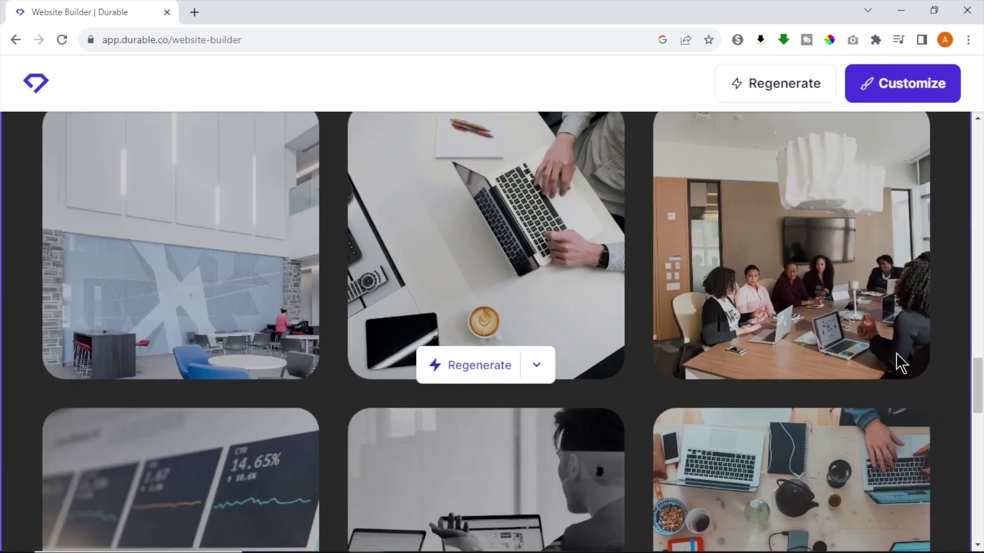
scroll(897, 353, down, 8)
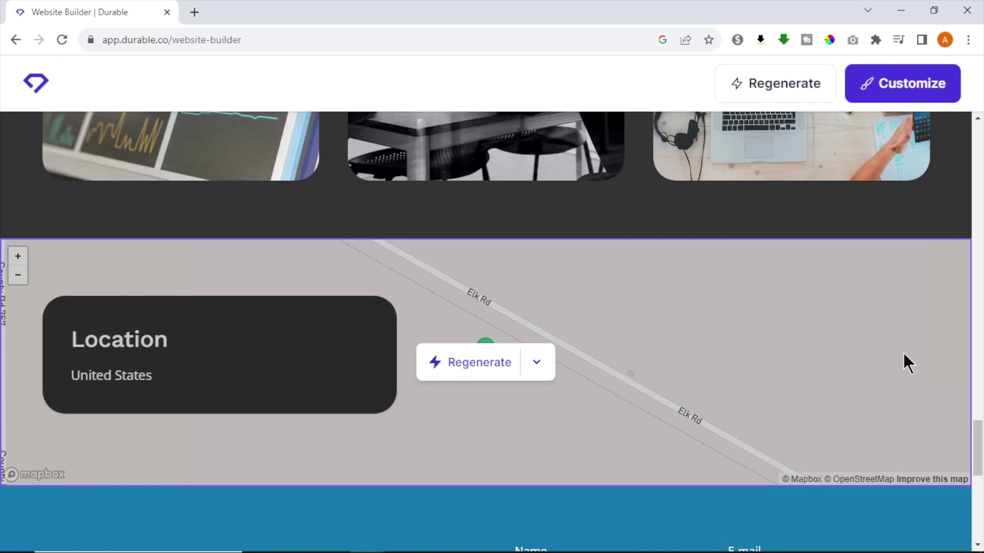
scroll(903, 352, down, 6)
scroll(903, 353, up, 1)
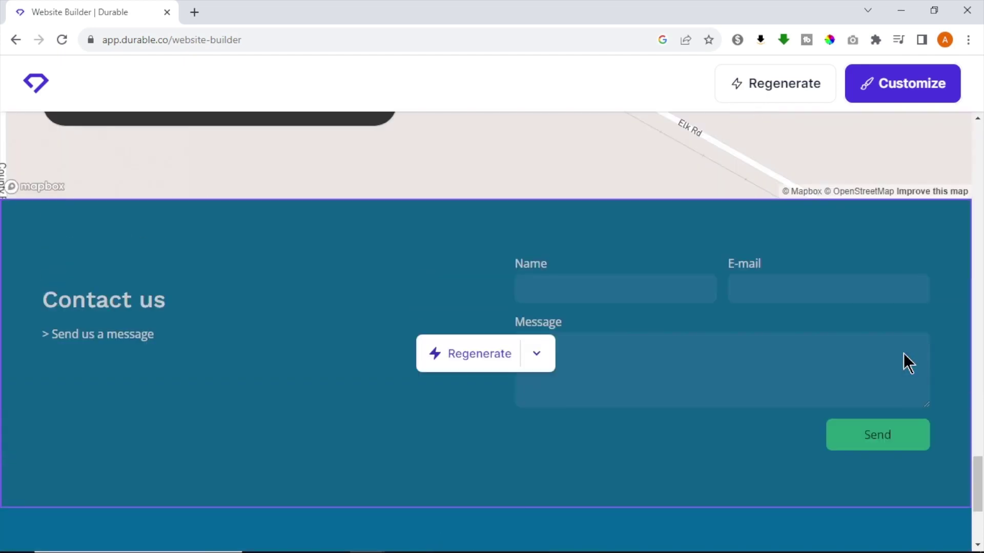
scroll(912, 352, down, 4)
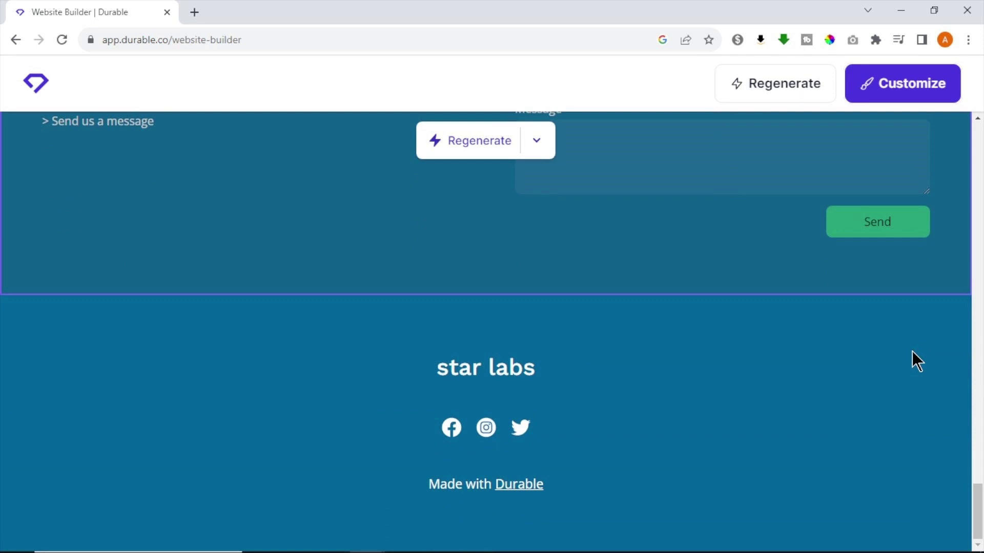
scroll(923, 366, up, 12)
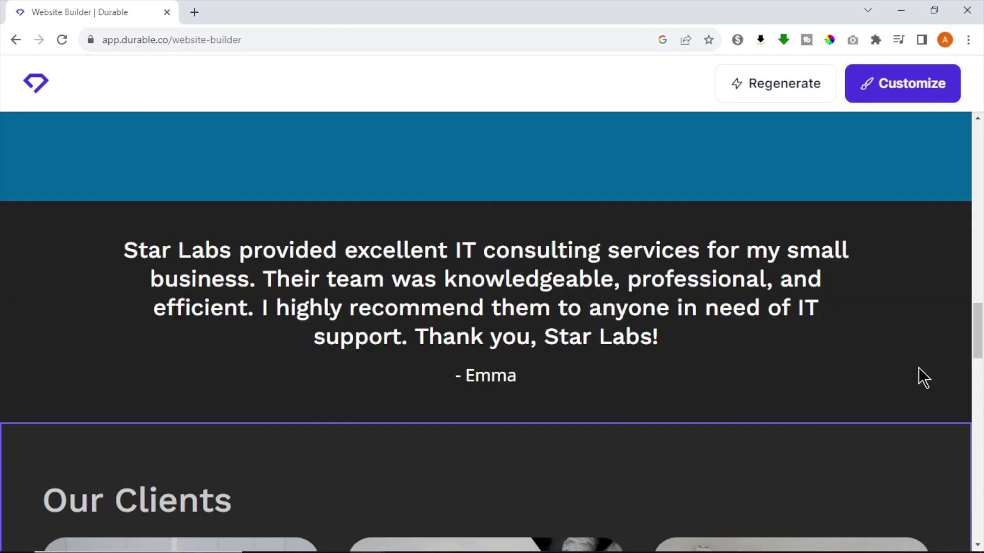
scroll(893, 370, up, 5)
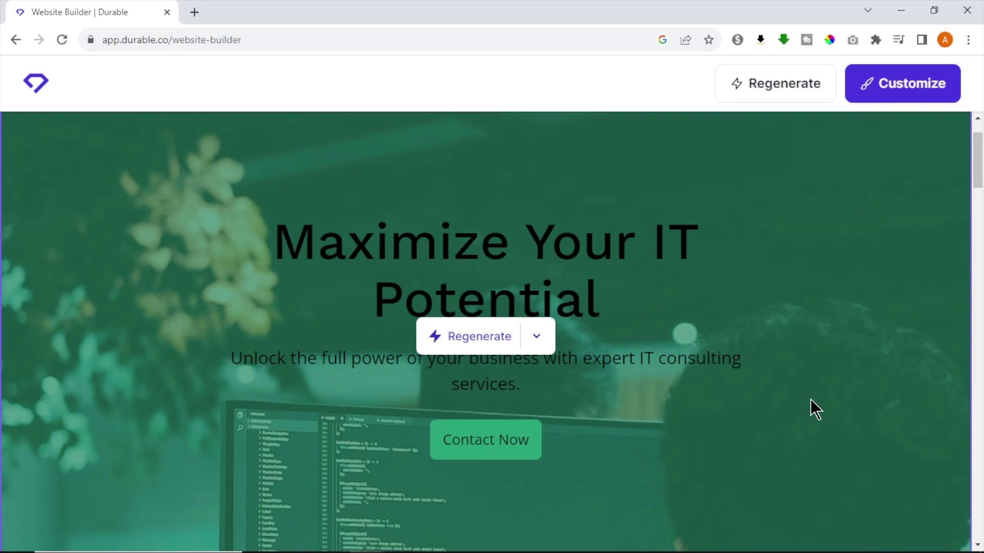
Step: Regenerate the star labs hero section to get the 'Transform Your IT Infrastructure' version
click(479, 337)
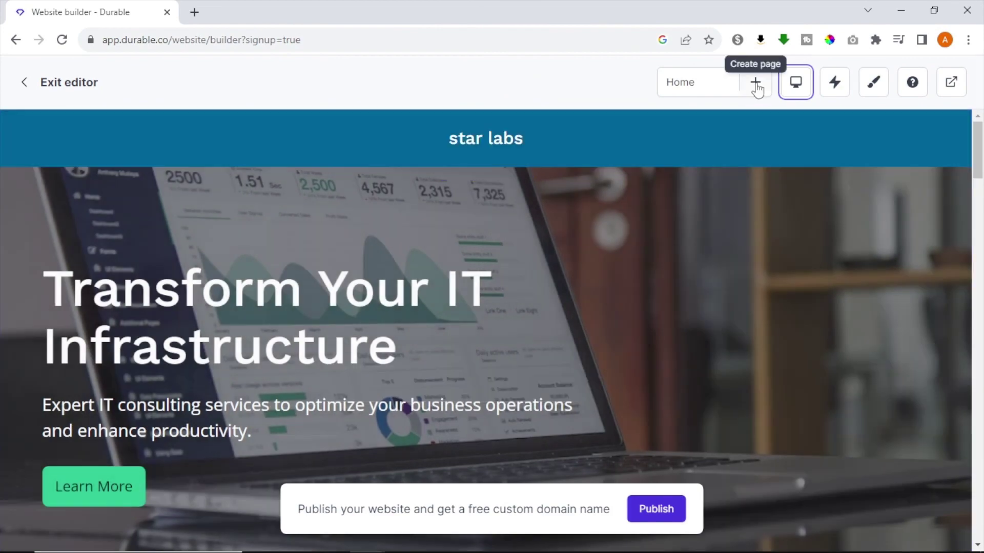
Step: Browse the Add page list and the AI assistant's suggestions without adding anything
click(755, 83)
scroll(871, 213, down, 5)
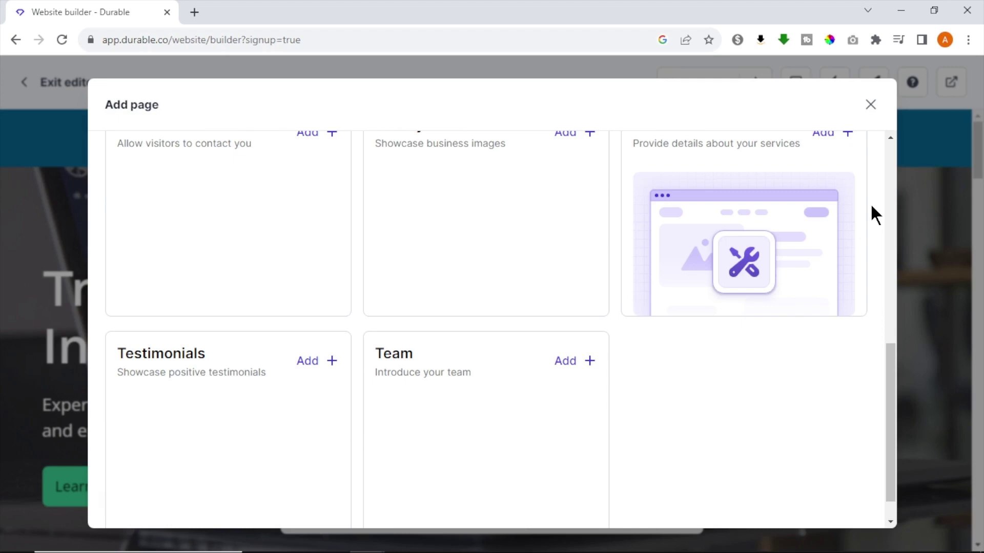
scroll(873, 213, up, 5)
click(871, 105)
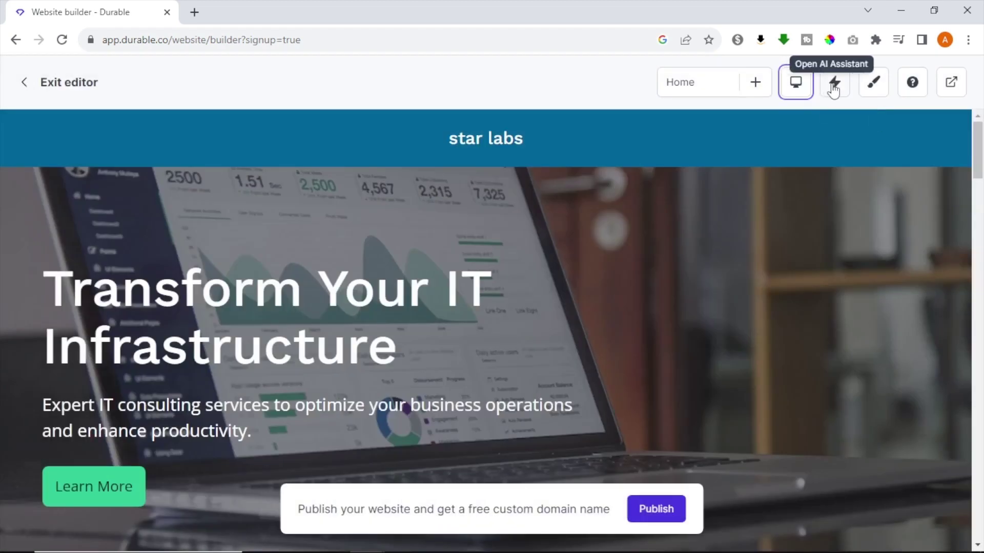
click(833, 87)
scroll(632, 201, down, 3)
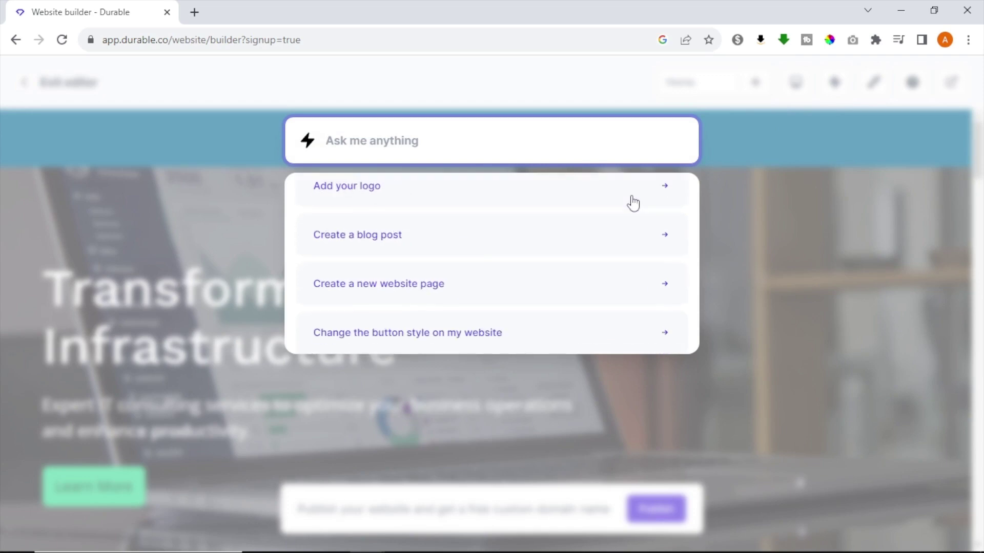
scroll(666, 202, up, 3)
scroll(665, 202, down, 3)
click(875, 87)
Step: Review the website-wide style settings and close them unchanged
click(875, 86)
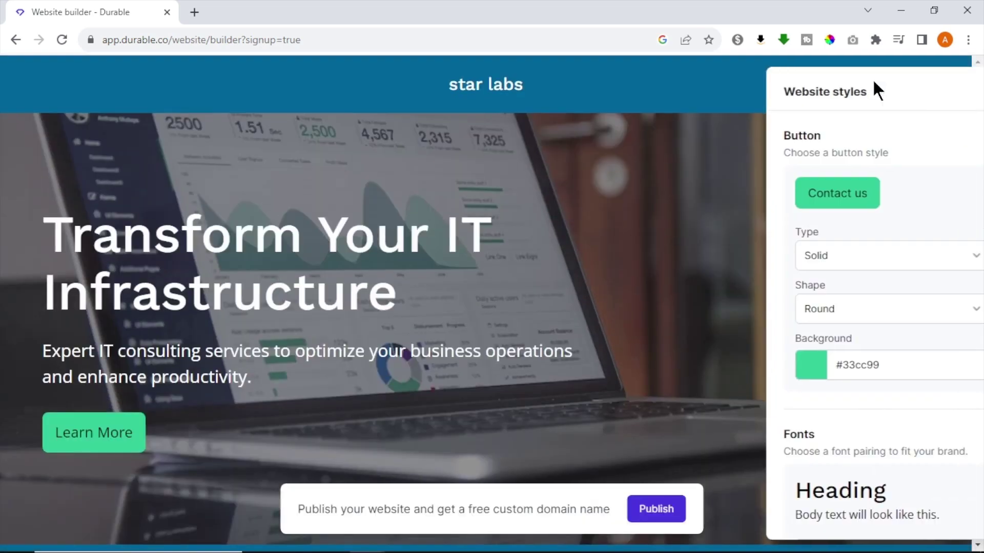
scroll(924, 143, down, 1)
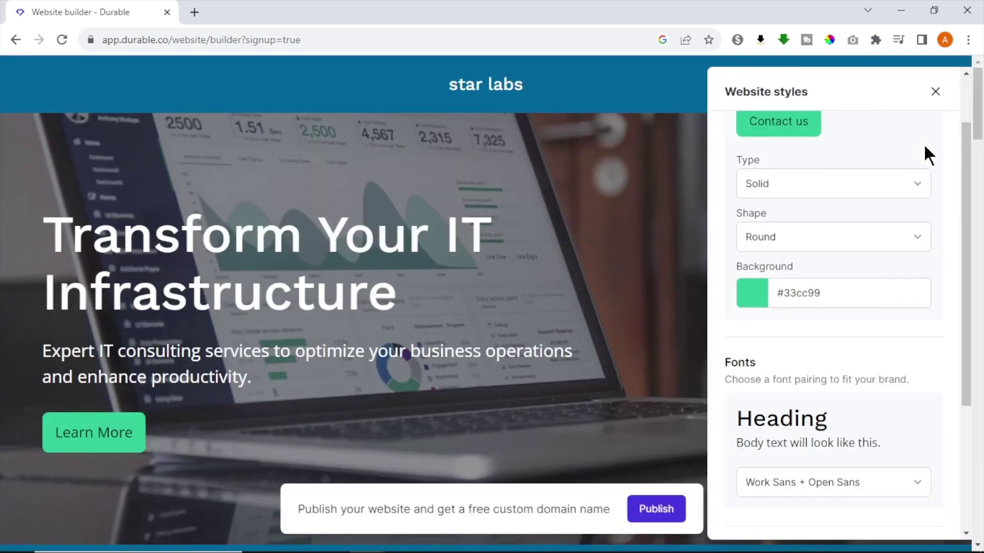
scroll(923, 143, down, 5)
click(940, 93)
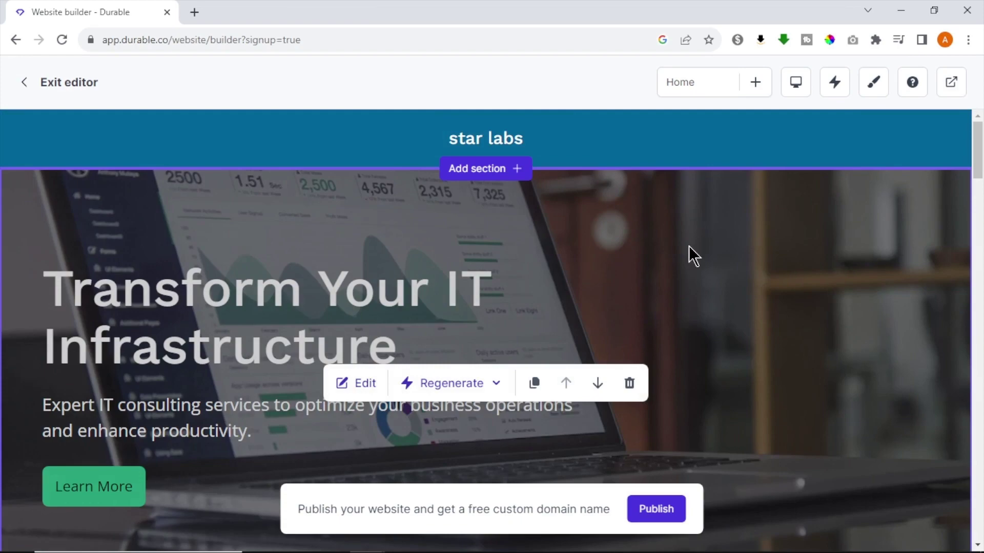
Step: Inspect the hero banner's content and style settings, then close the panel
scroll(678, 248, down, 2)
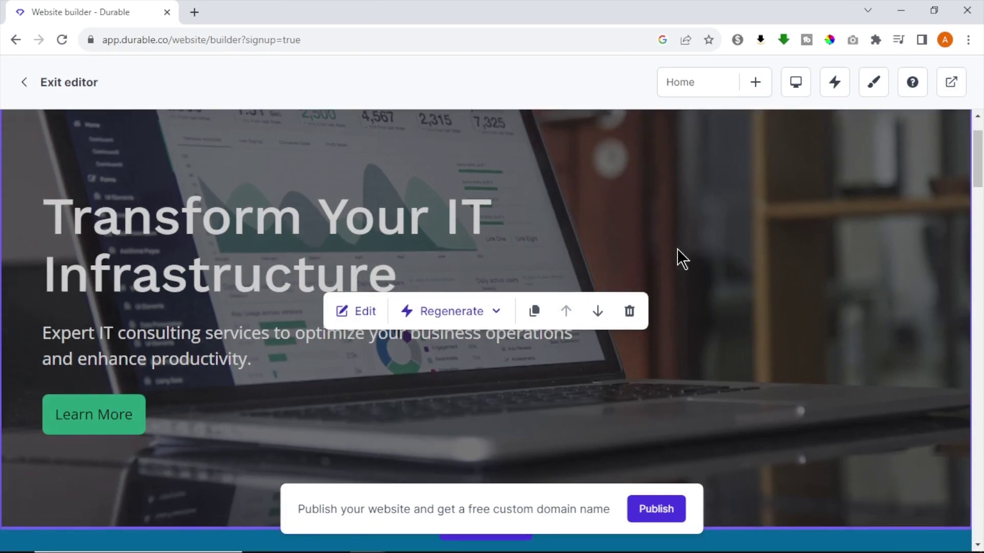
click(344, 320)
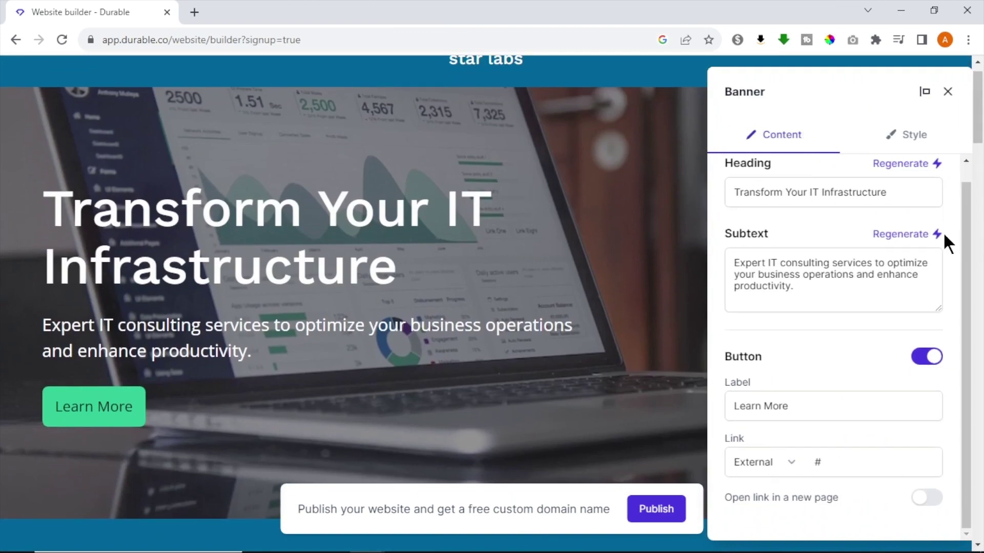
click(919, 147)
scroll(944, 194, down, 6)
click(948, 92)
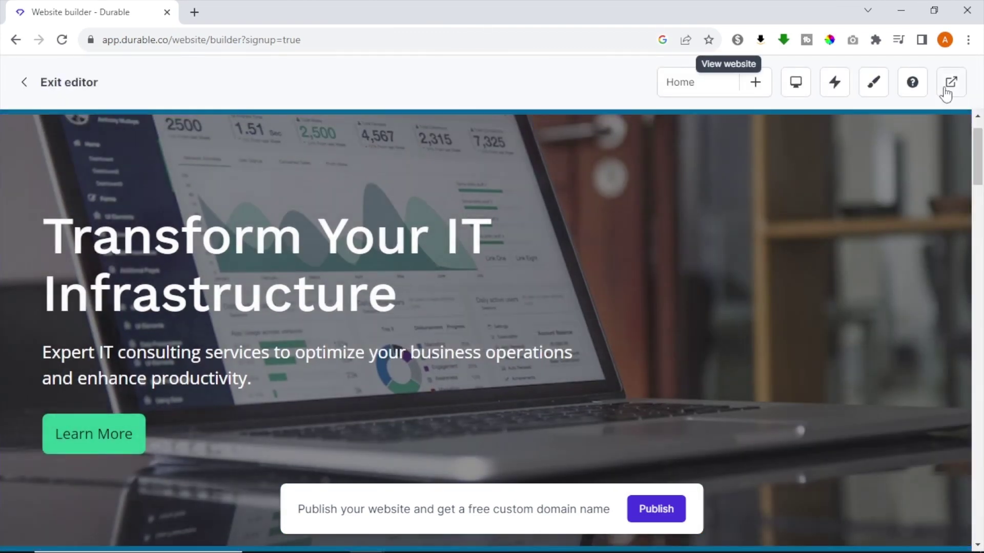
Step: Generate a temporary link and scroll through the published Star Labs site
click(948, 85)
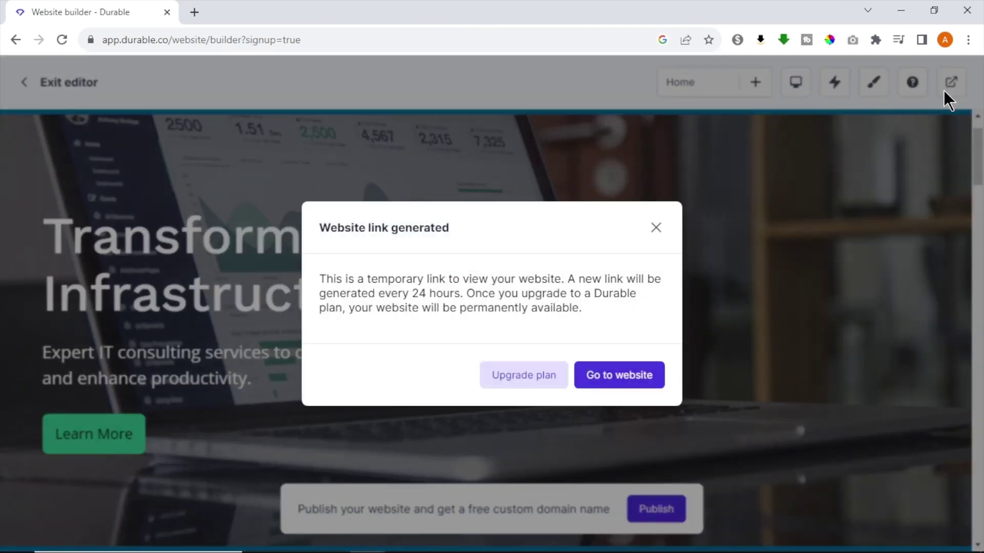
click(629, 377)
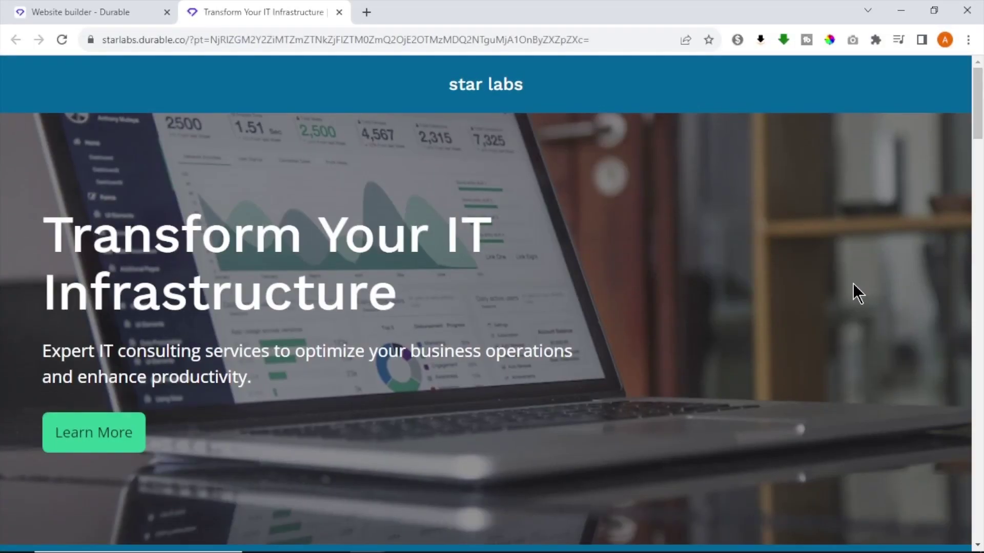
scroll(853, 284, down, 3)
scroll(852, 284, down, 10)
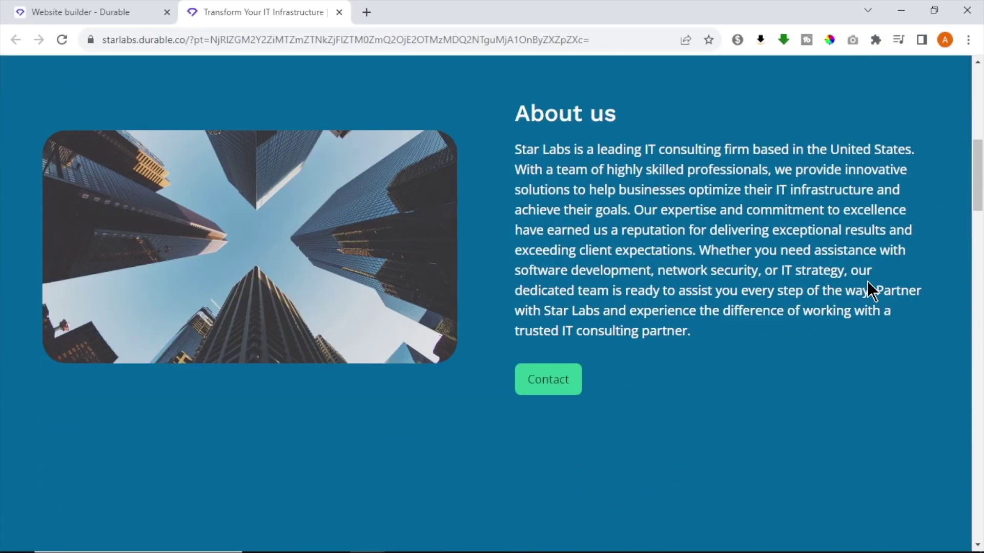
scroll(869, 281, down, 12)
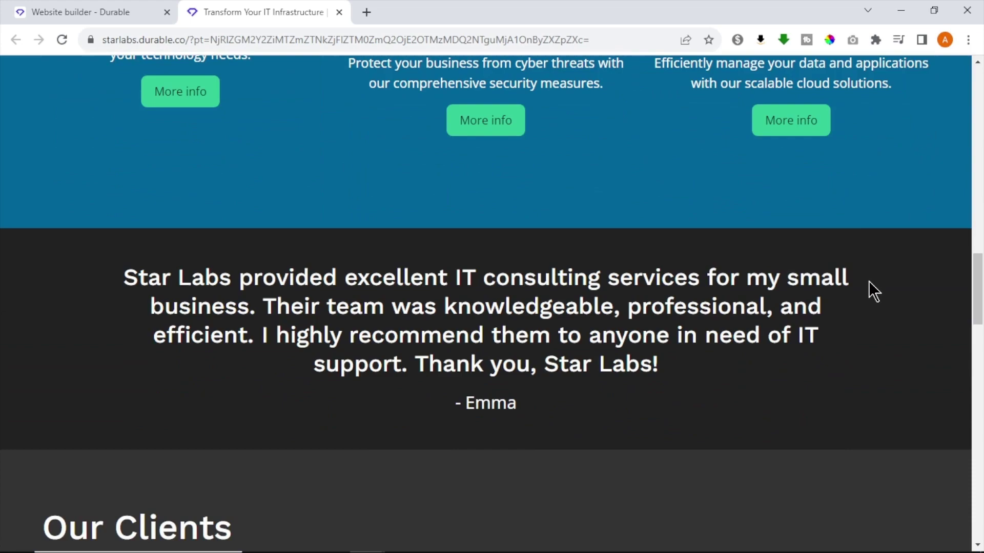
scroll(870, 283, down, 15)
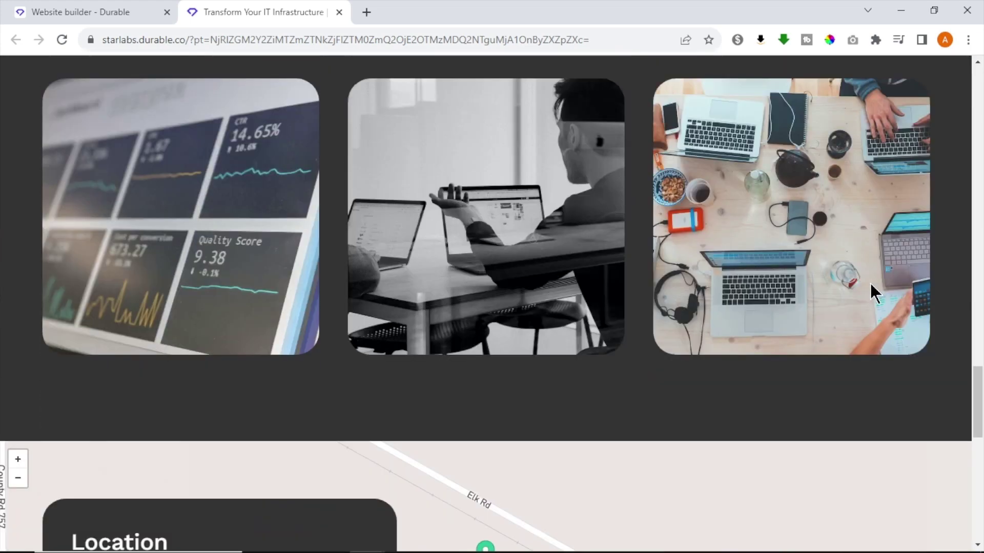
scroll(870, 281, down, 8)
scroll(870, 282, up, 14)
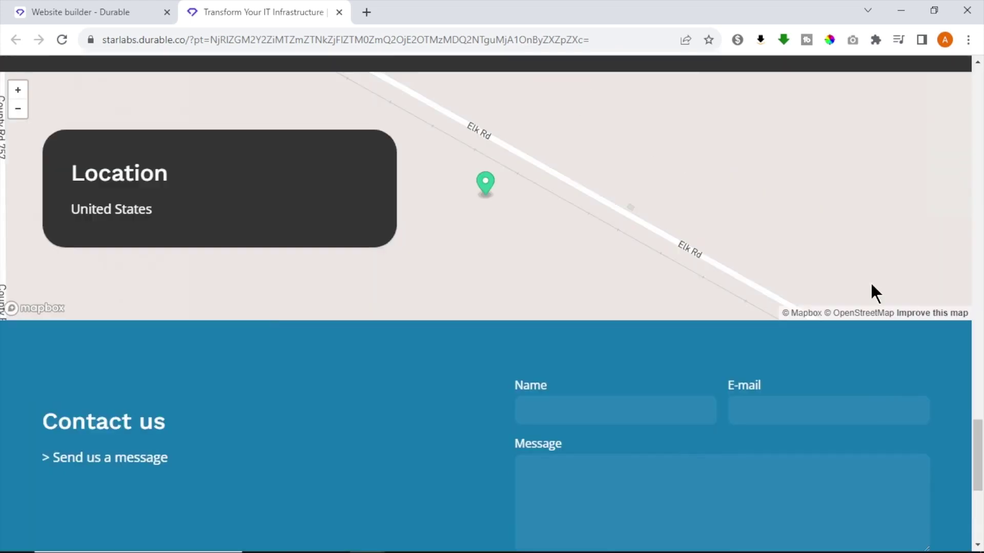
scroll(873, 292, up, 10)
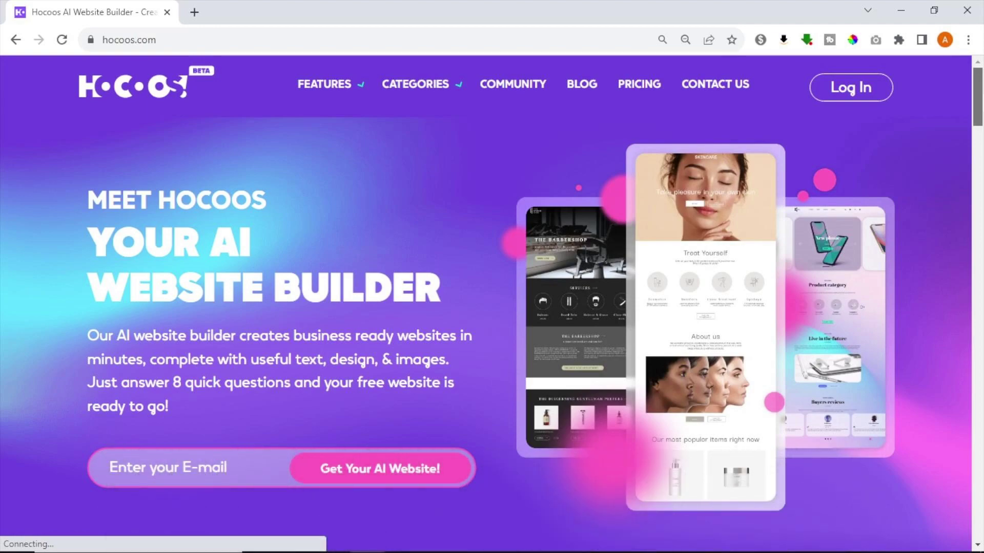
Step: Enter an e-mail address on the hocoos.com homepage and request a free AI website
scroll(486, 328, down, 20)
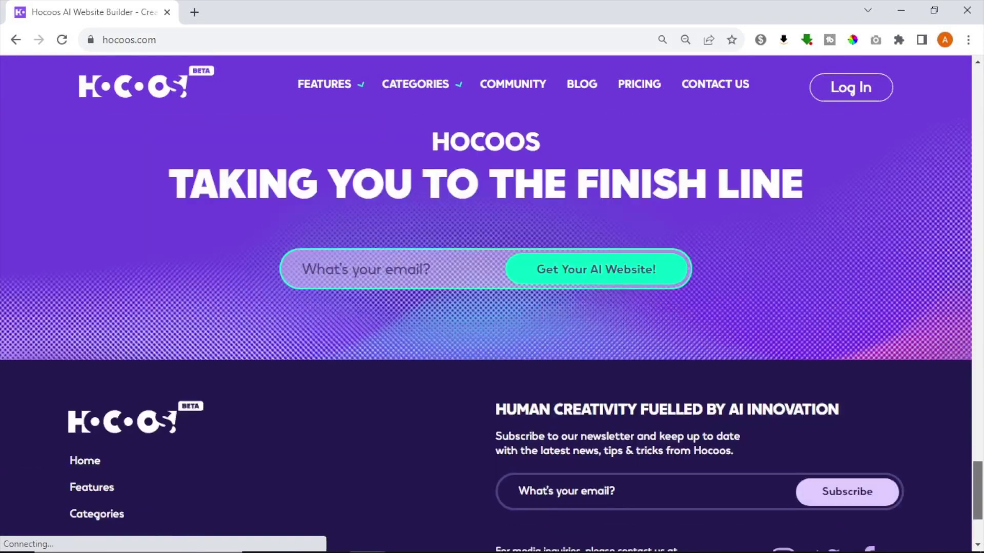
scroll(920, 310, up, 20)
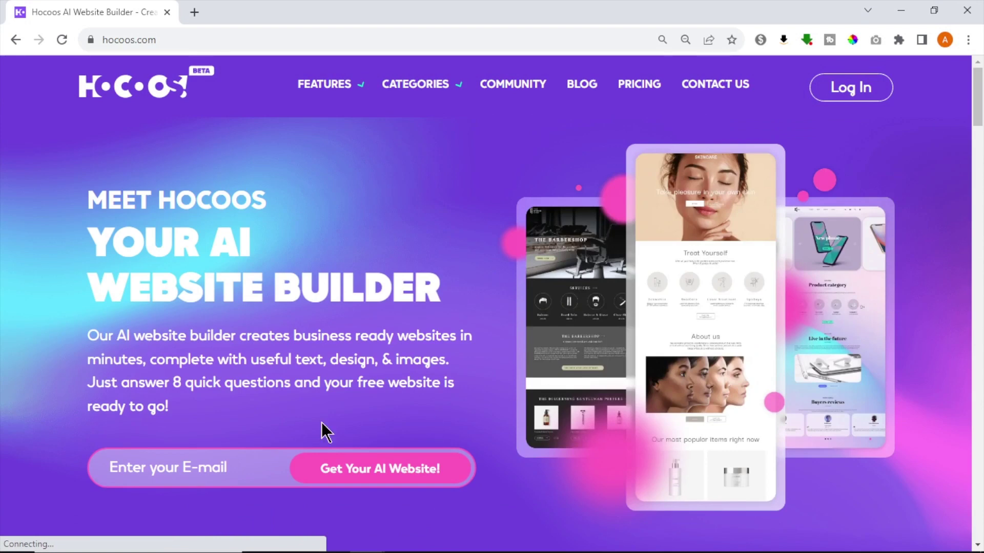
click(187, 462)
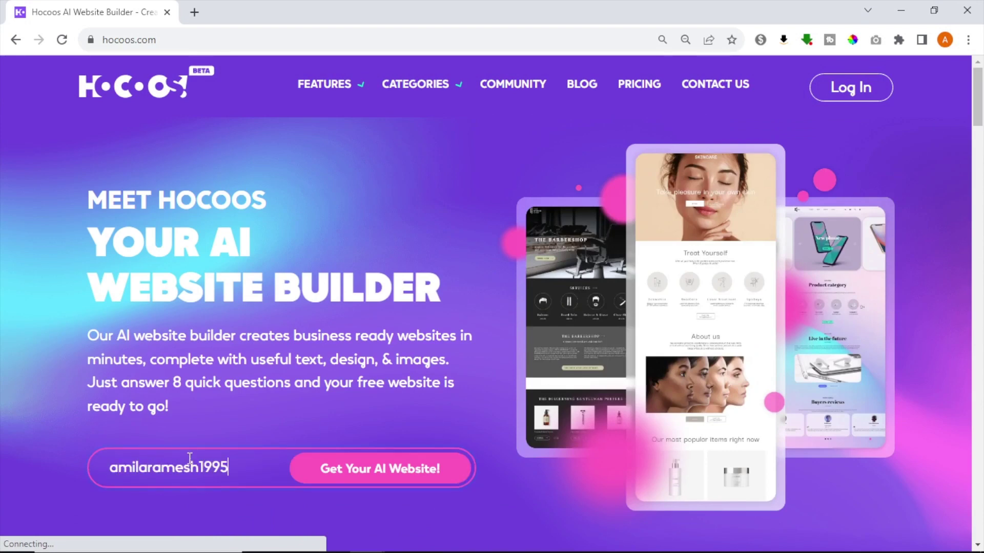
click(432, 478)
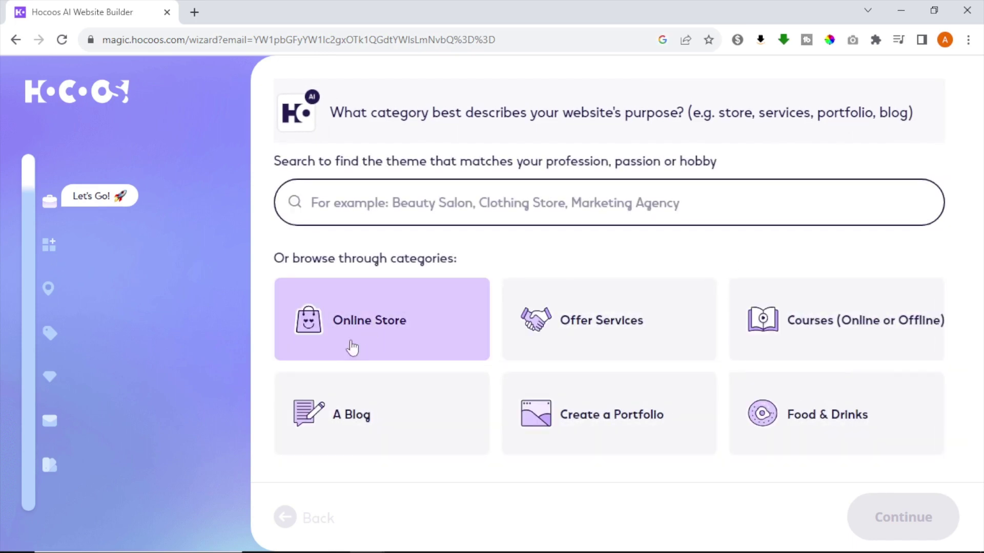
Step: Choose Online Store with Clothing Store as the business type
click(349, 345)
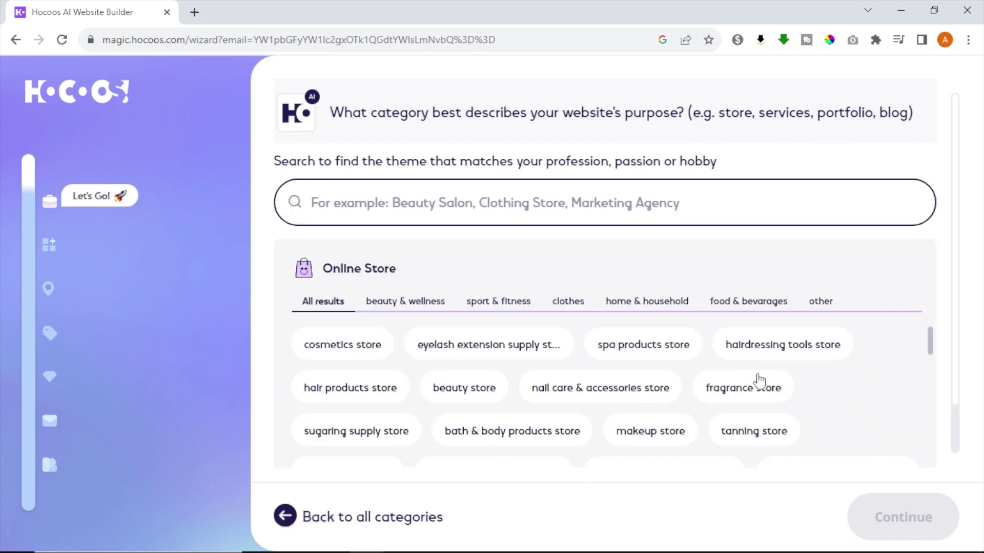
click(566, 303)
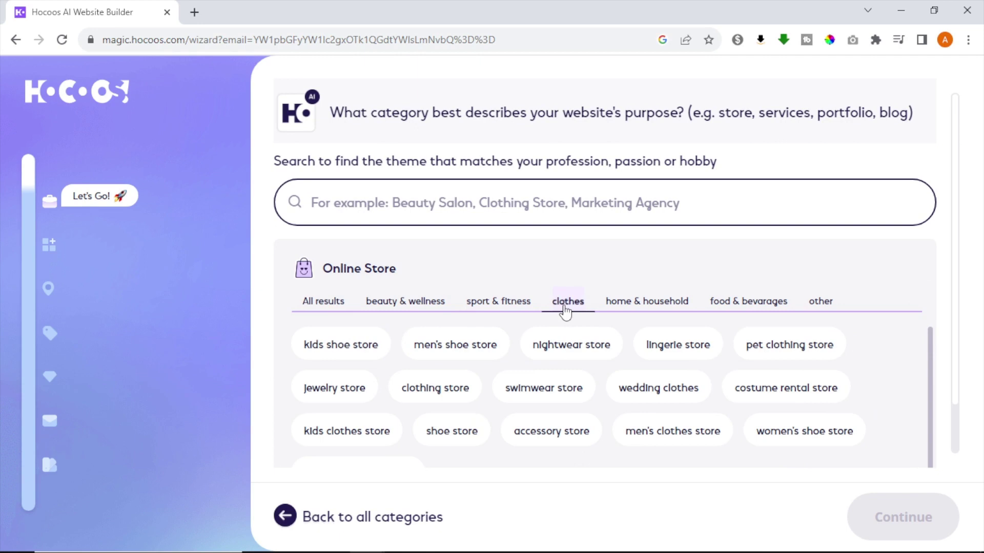
click(450, 395)
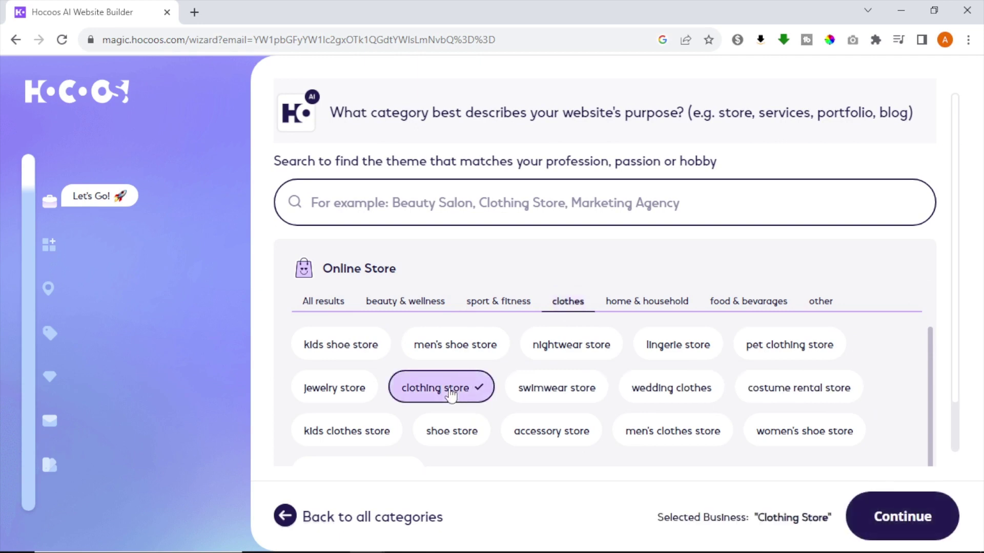
click(948, 526)
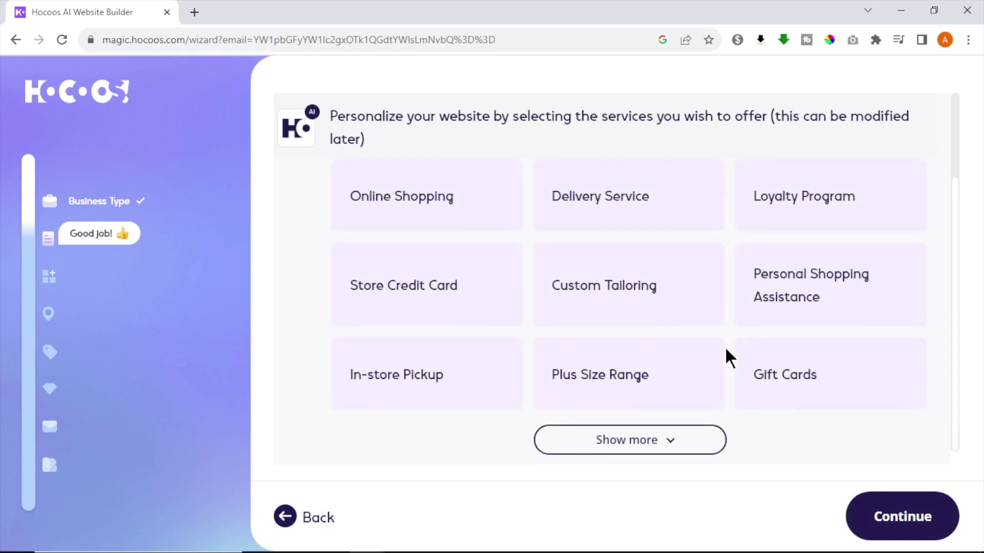
Step: Add online shopping, loyalty program and gift card services, plus Get new customers as a goal
click(819, 220)
click(819, 377)
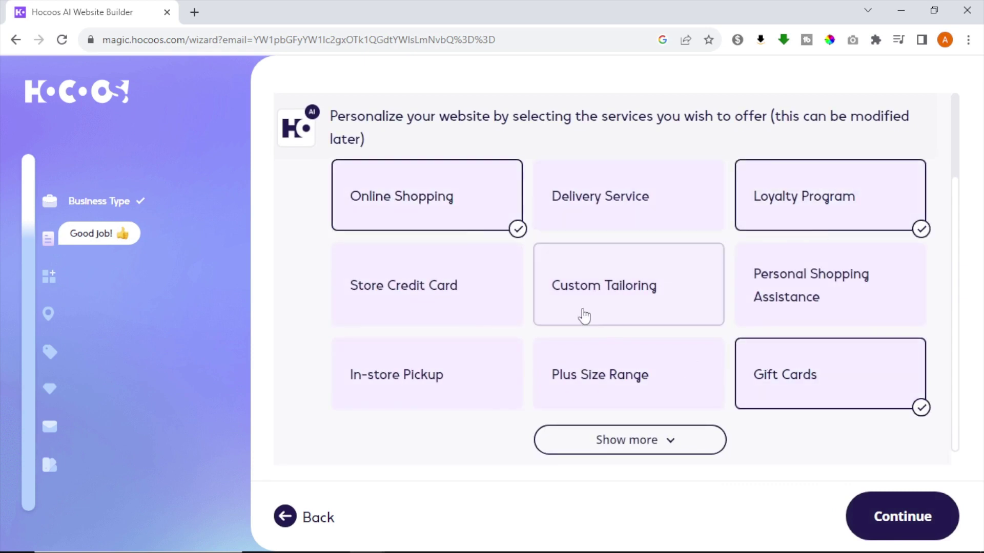
click(582, 314)
click(462, 303)
click(886, 517)
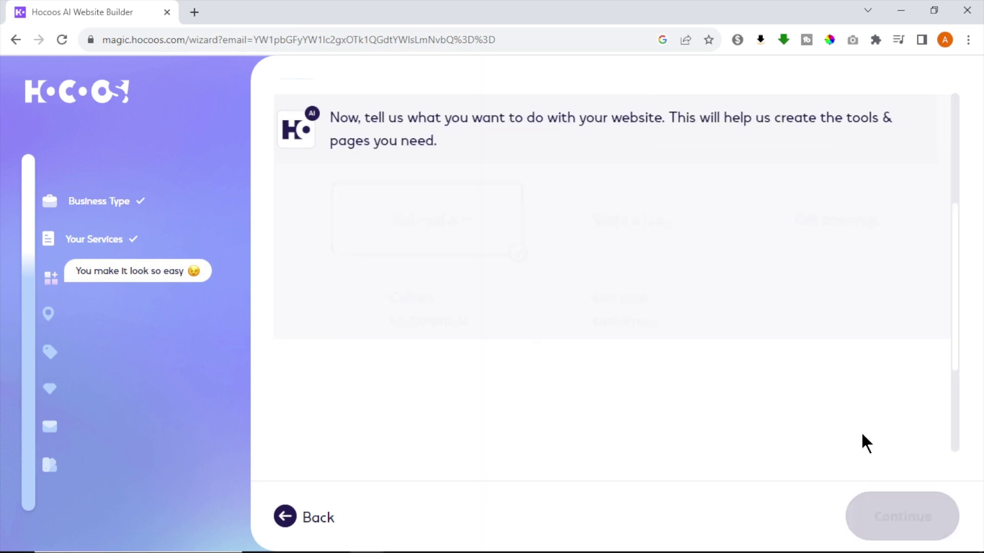
click(609, 309)
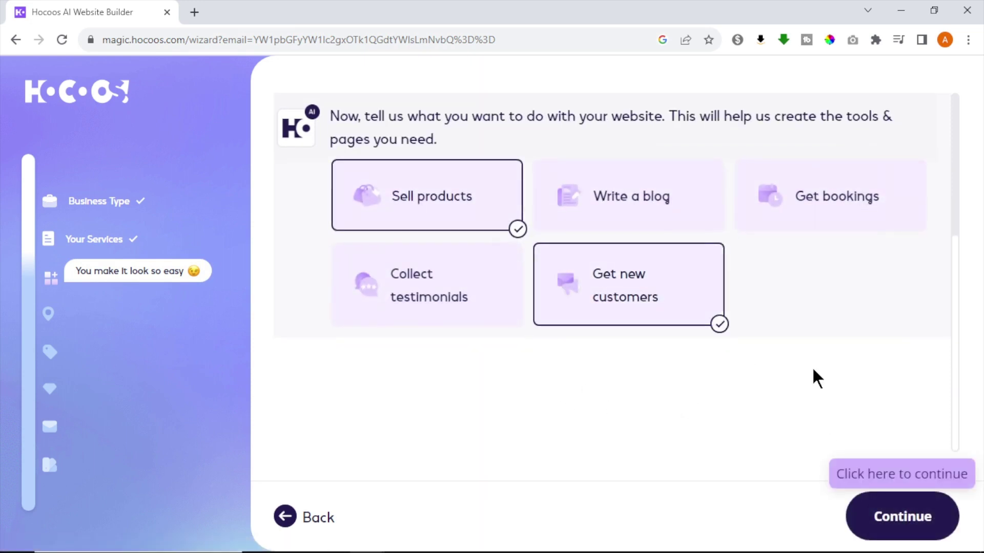
Step: Mark the business as online only and name it Aura Clothing
click(878, 522)
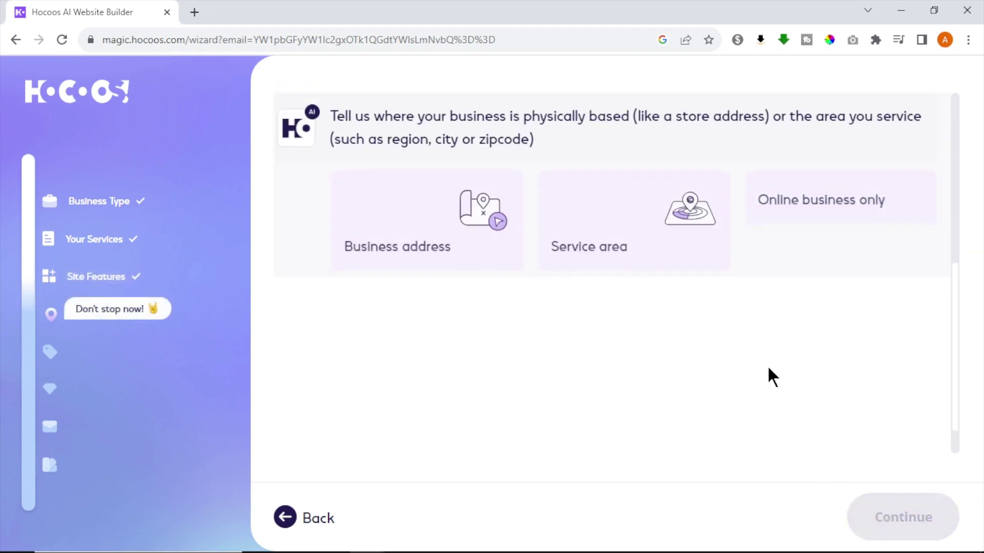
click(800, 241)
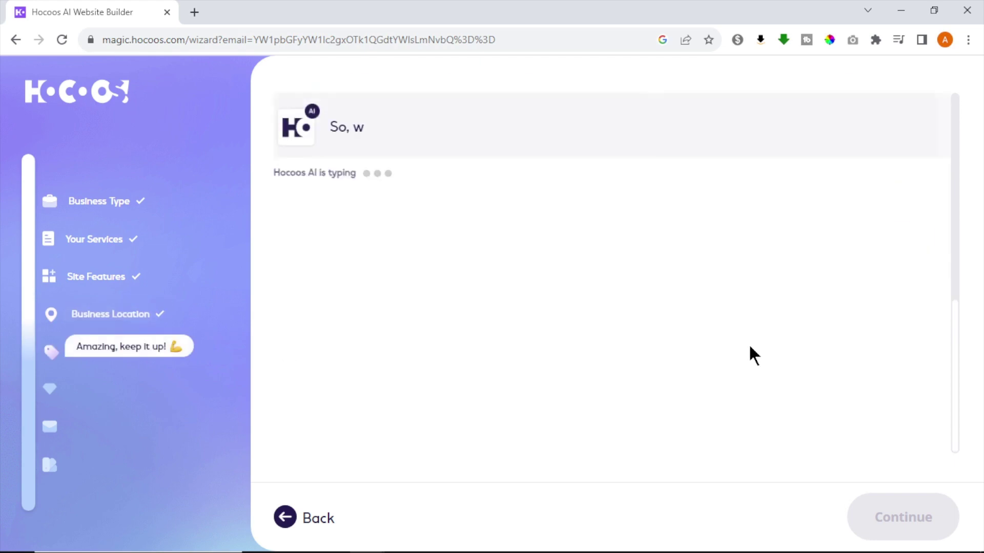
click(761, 240)
text(Aura Clothing)
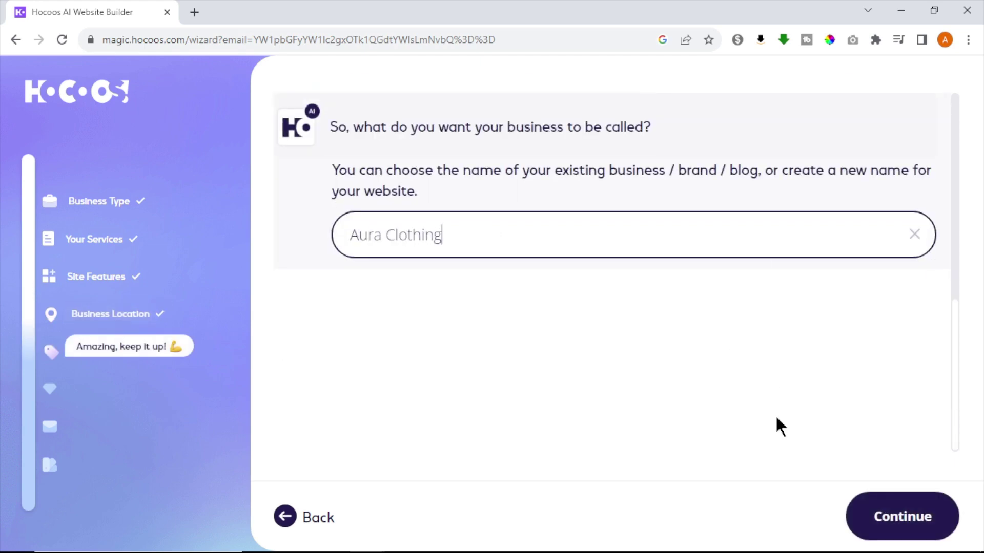
click(900, 515)
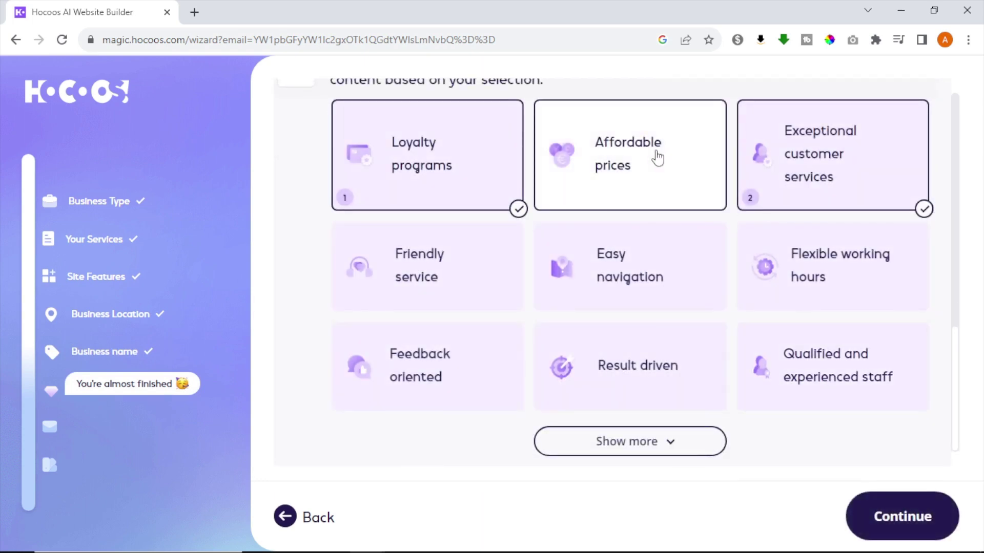
Step: Use Affordable prices and Easy navigation as talking points instead of Loyalty programs, with a website contact form
click(654, 159)
click(492, 197)
click(648, 285)
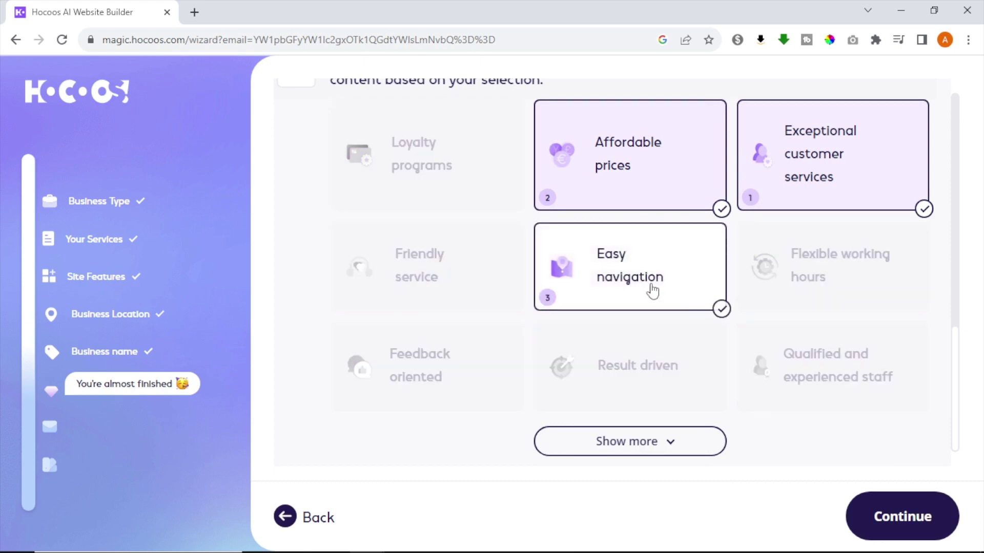
click(896, 501)
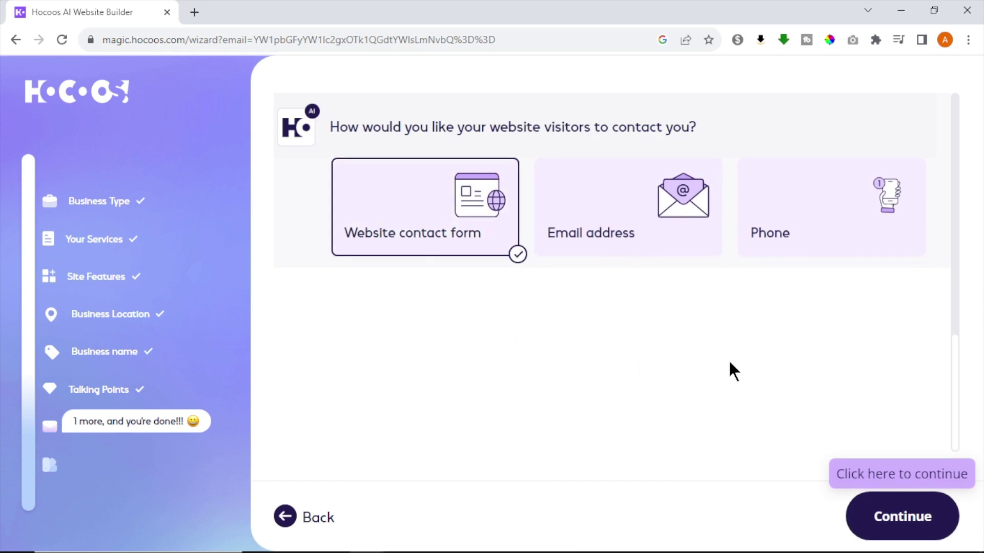
key(Return)
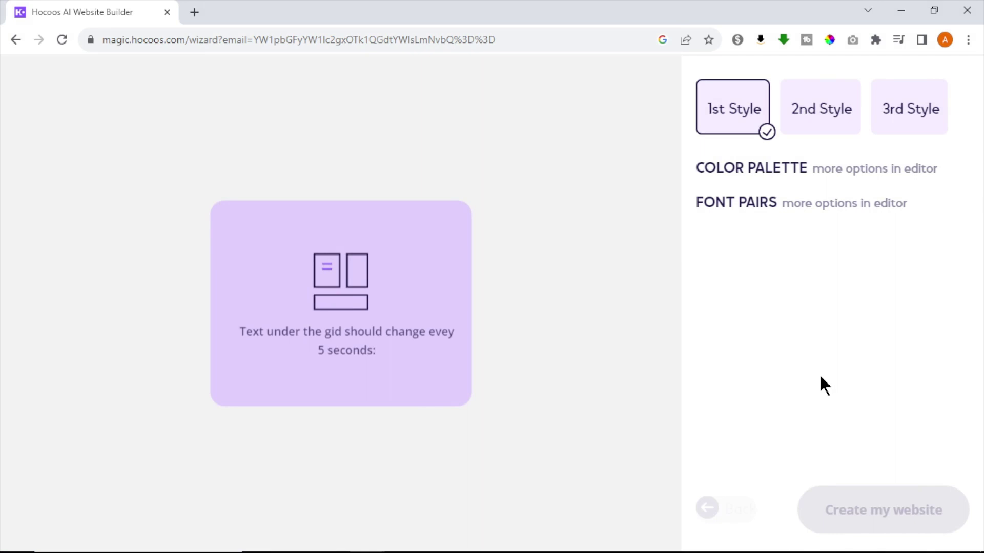
Step: Choose the 2nd style and blue colour palette for the clothing store, then create the website
scroll(666, 238, down, 15)
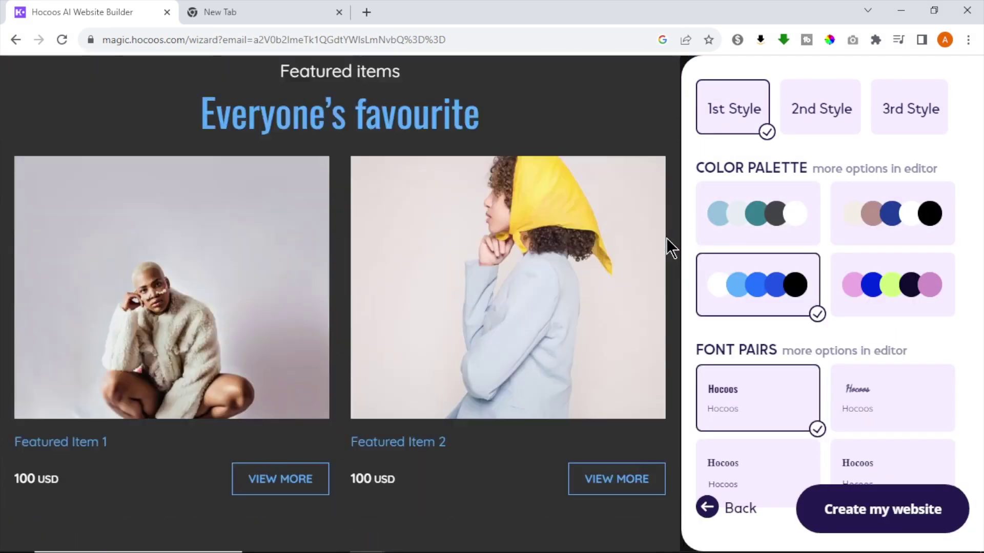
scroll(667, 238, up, 15)
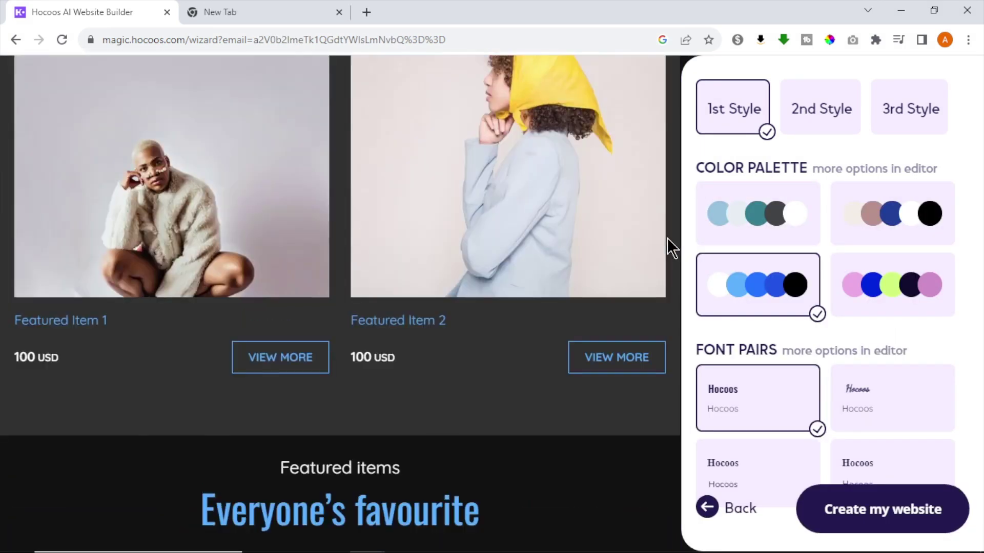
scroll(667, 238, up, 3)
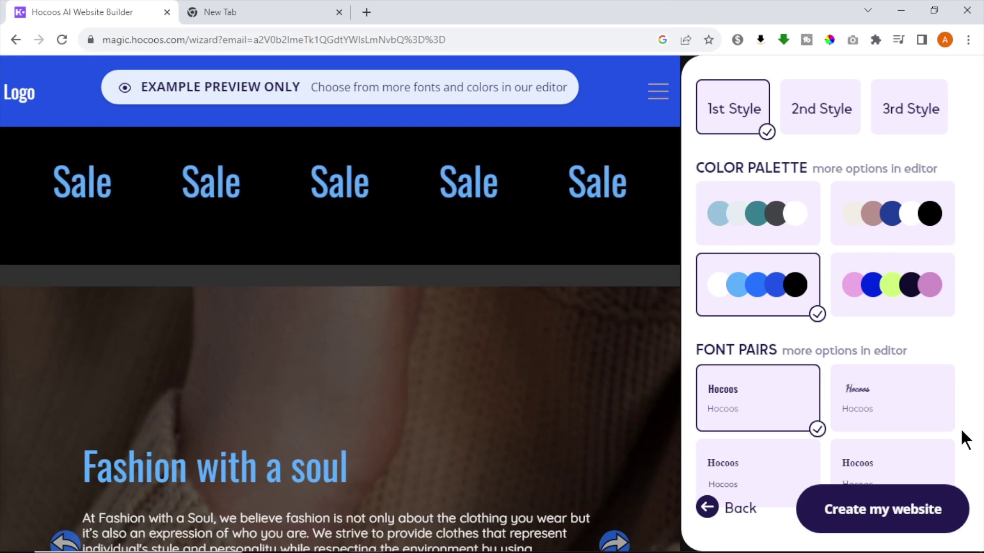
click(820, 114)
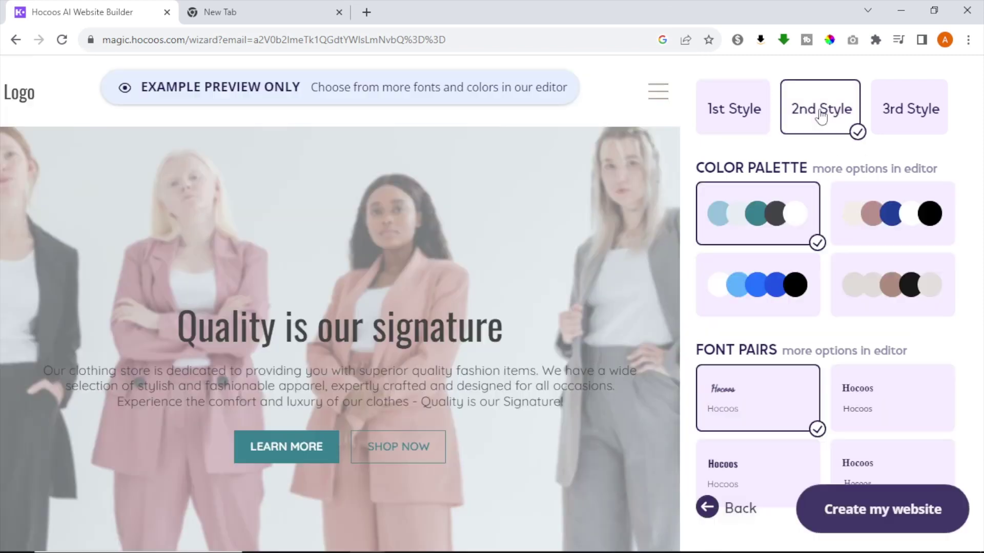
click(758, 284)
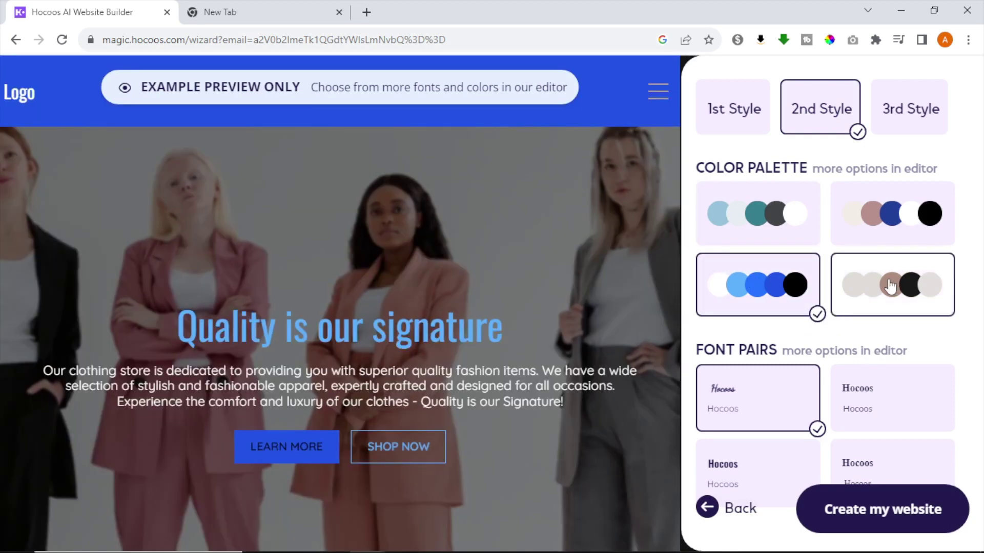
click(891, 286)
click(761, 300)
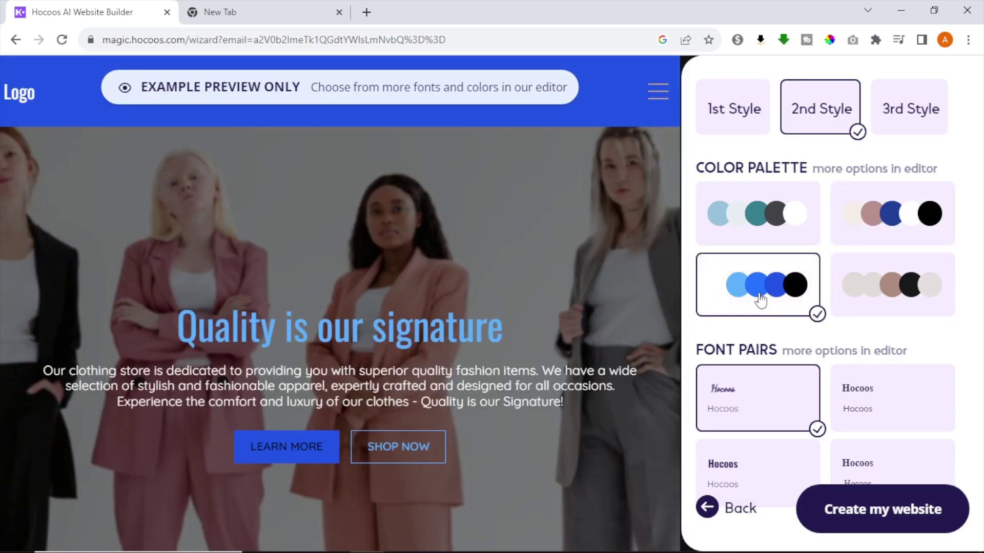
click(954, 507)
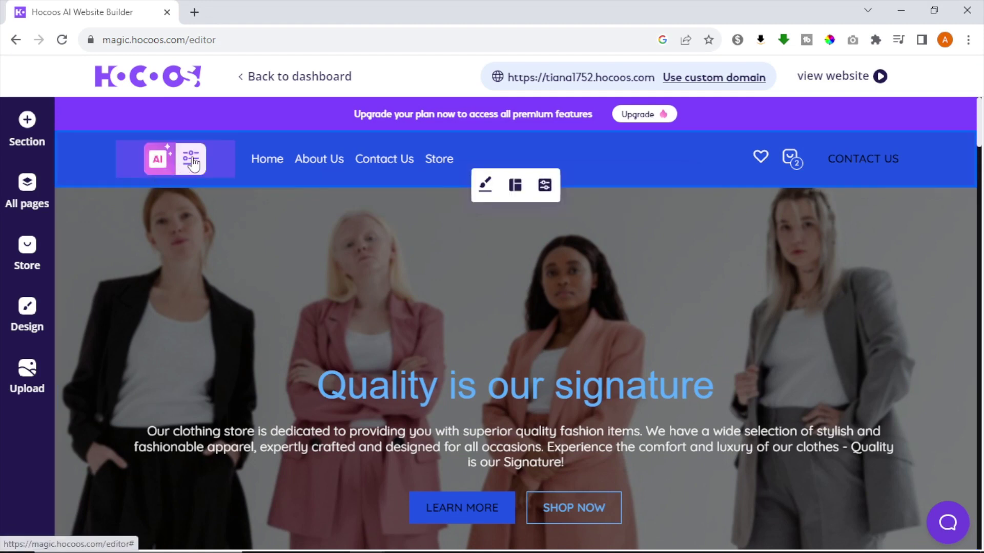
click(191, 160)
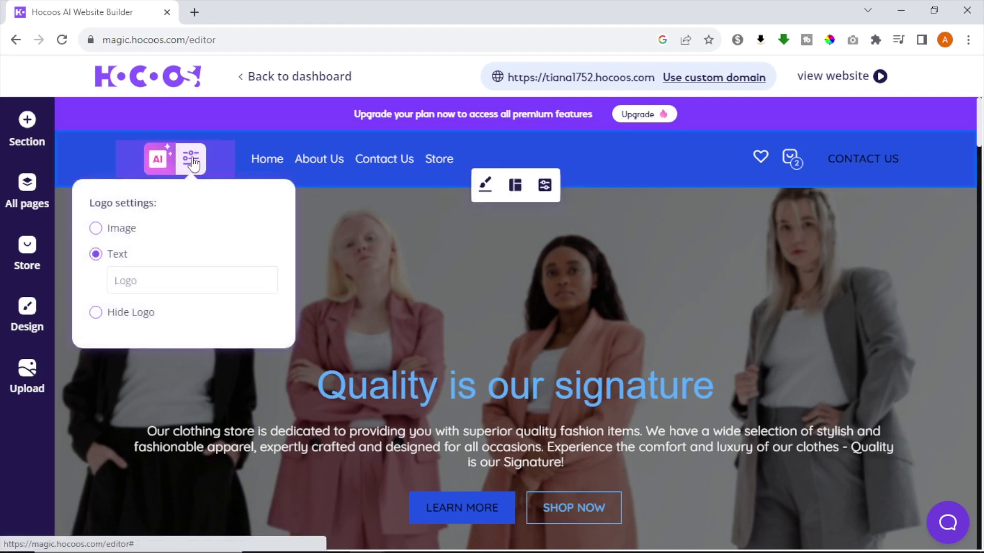
click(202, 163)
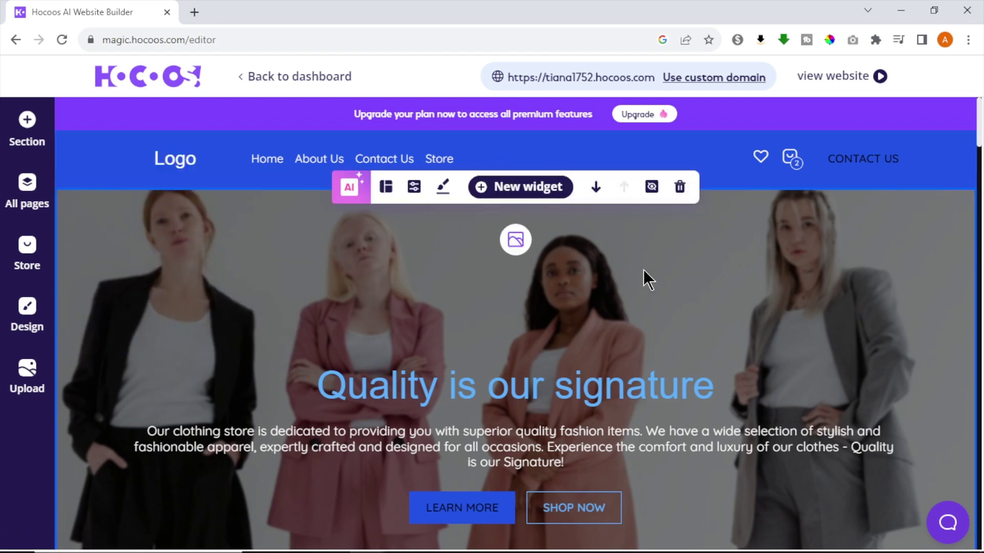
double_click(628, 386)
click(484, 401)
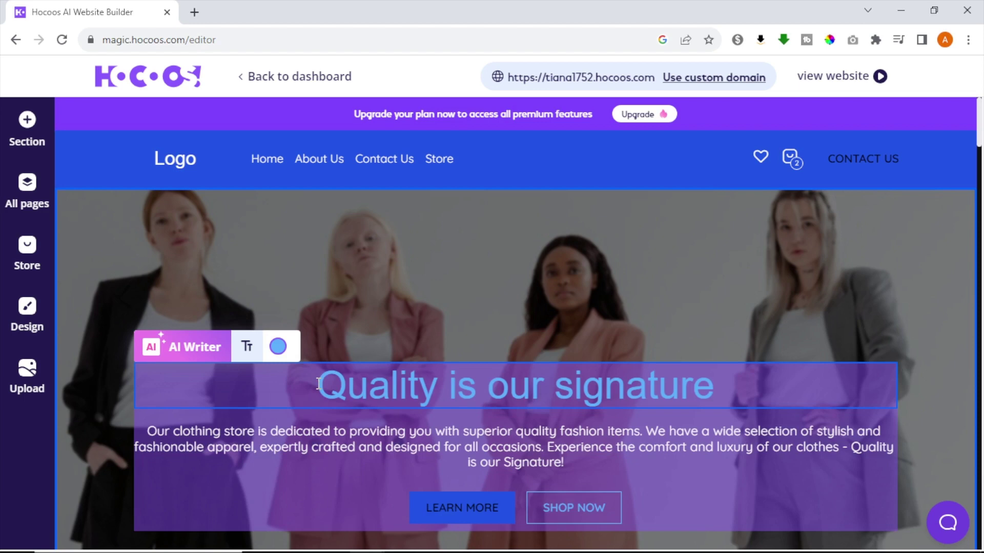
mouse_move(318, 384)
mouse_down()
mouse_move(659, 381)
mouse_move(760, 369)
mouse_up()
click(706, 301)
click(686, 284)
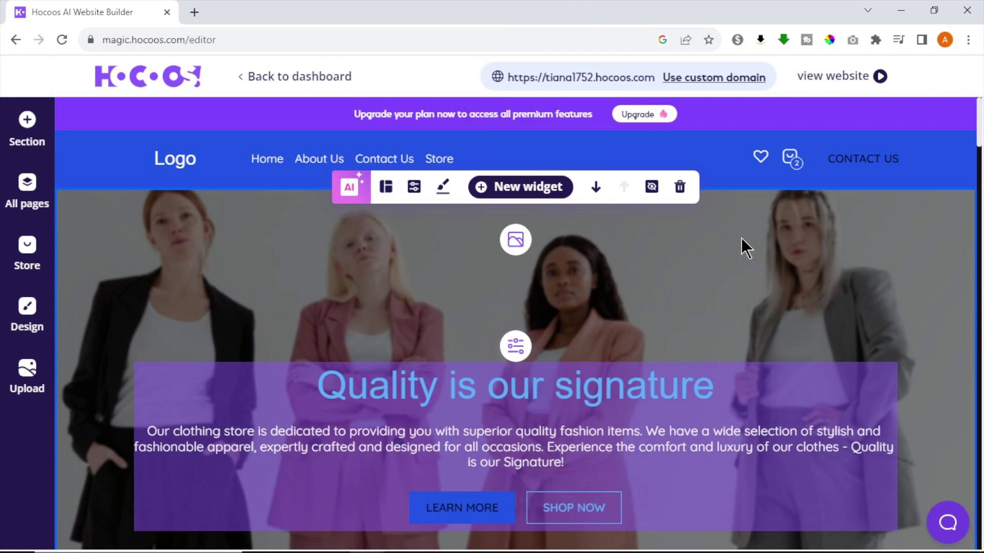
Step: Review the custom domain options, then scroll through the live clothing store site
click(719, 80)
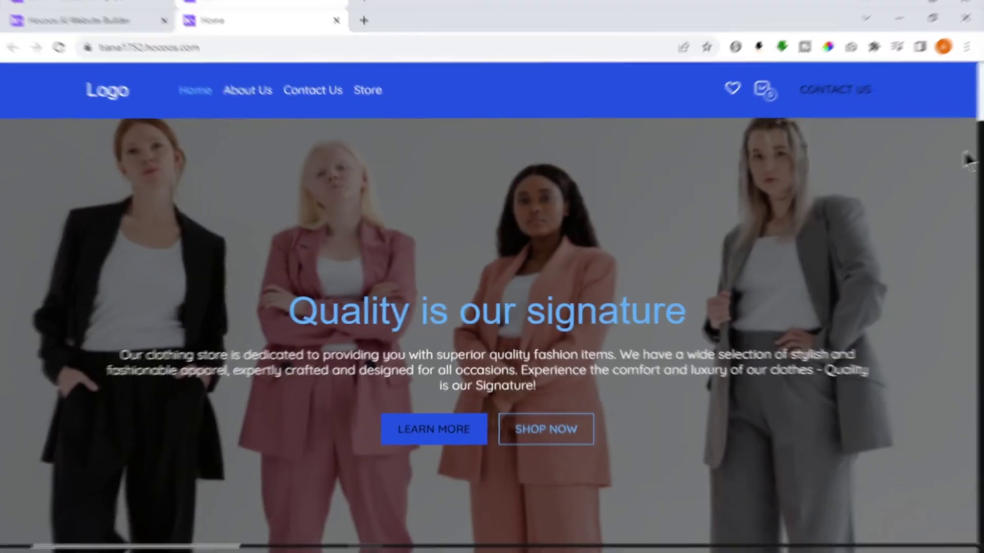
scroll(967, 170, down, 10)
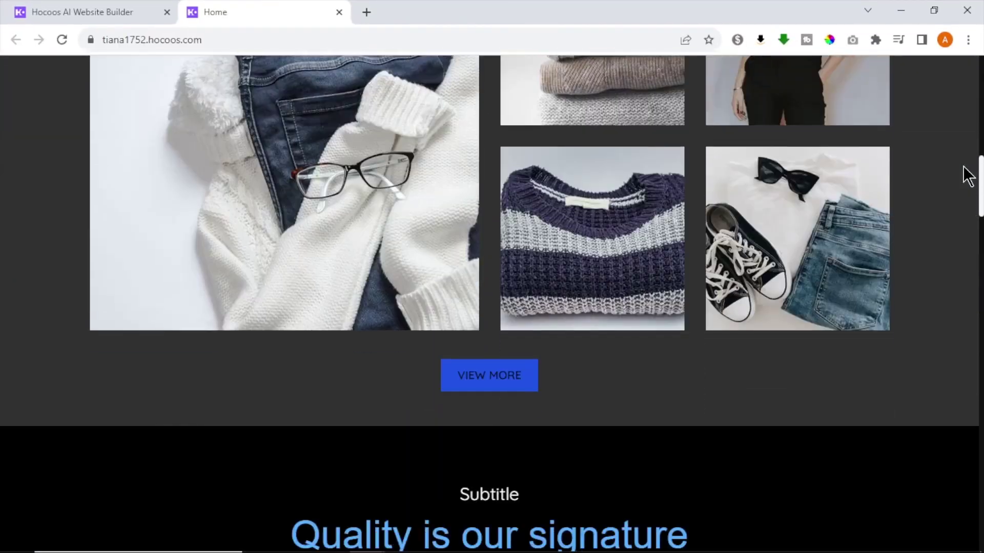
scroll(968, 177, down, 15)
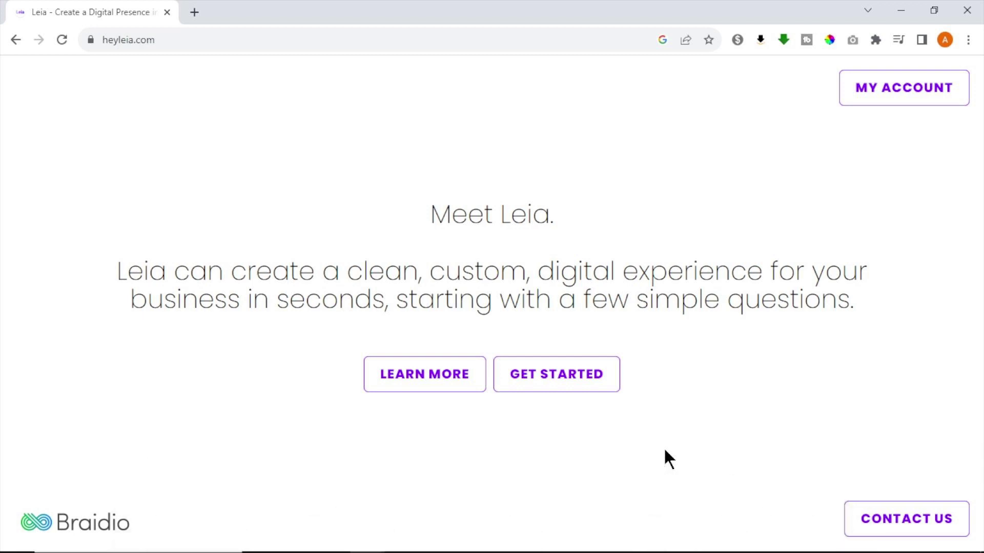
Step: Start a new Leia site for a yoga business and choose to answer setup questions
click(567, 378)
text(yoga studio)
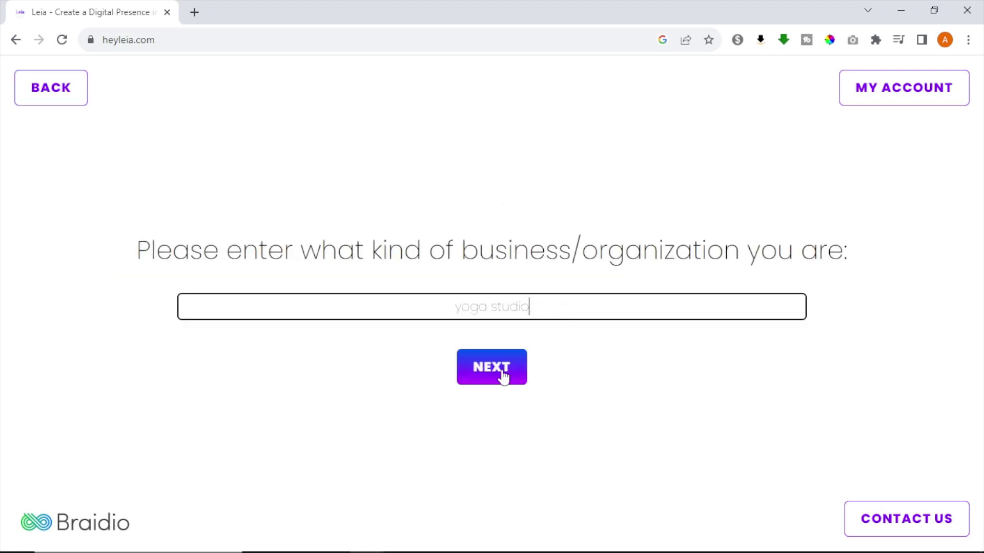
click(500, 374)
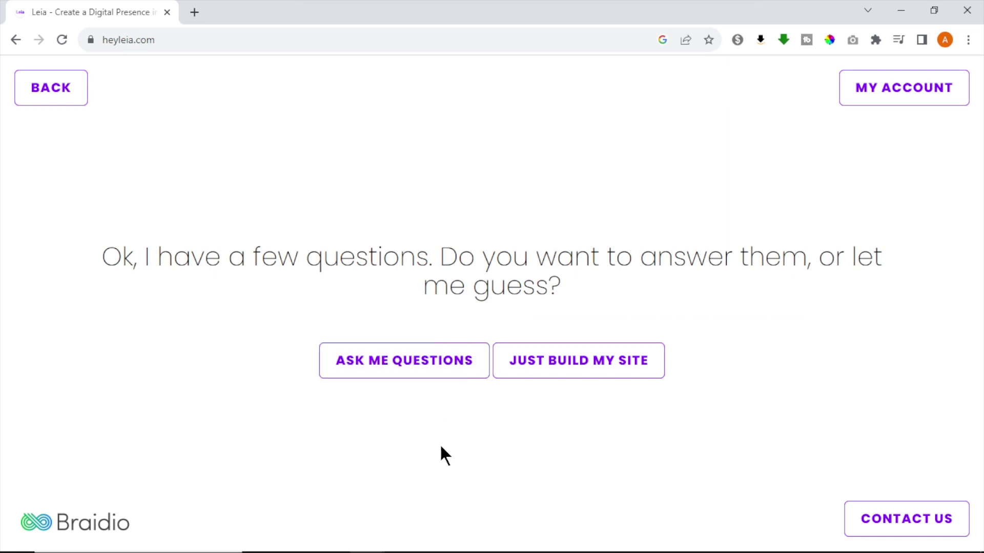
click(404, 371)
Step: Accept the name and slogan 'best yoga class in town', keeping Features, testimonials and contact form, no logo
click(492, 367)
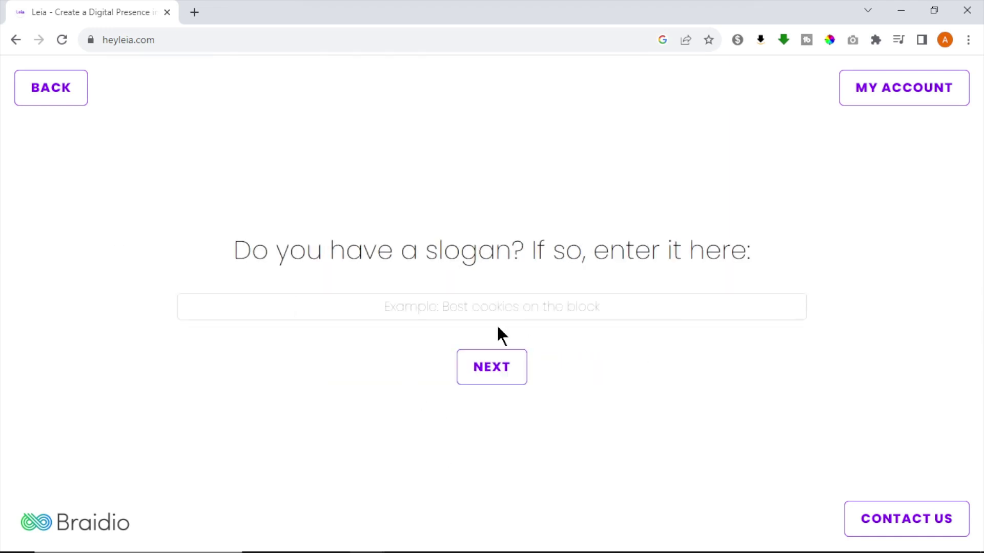
click(501, 306)
click(492, 366)
click(481, 360)
click(461, 360)
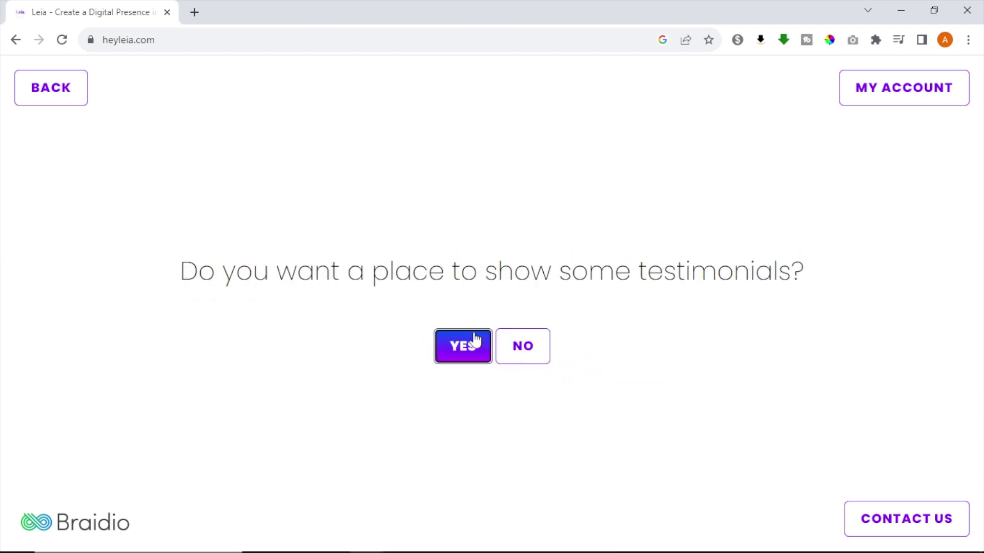
click(469, 348)
click(523, 361)
click(507, 365)
Step: Answer the extra questions on About Us image, number of features, profile image and contact form
click(538, 360)
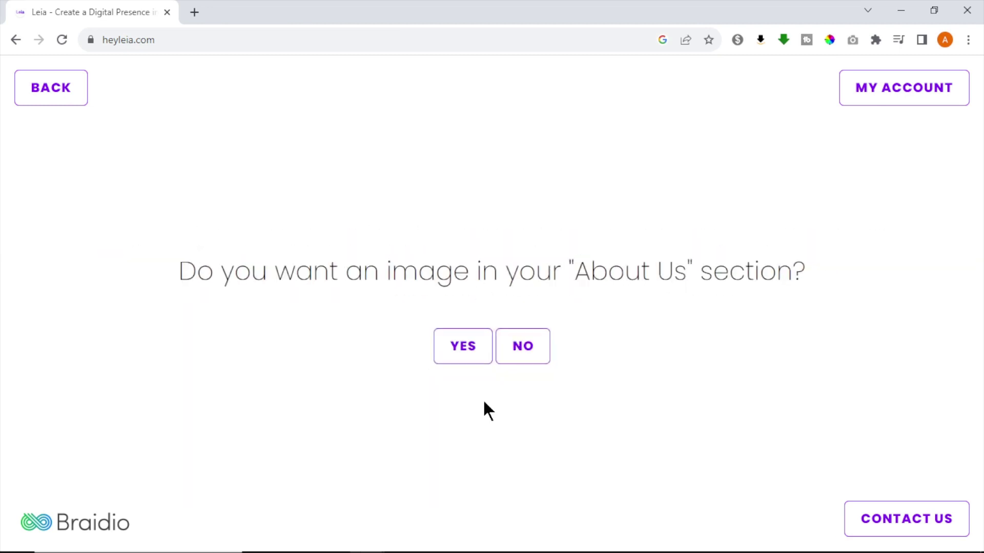
click(522, 345)
click(491, 378)
click(461, 358)
click(491, 363)
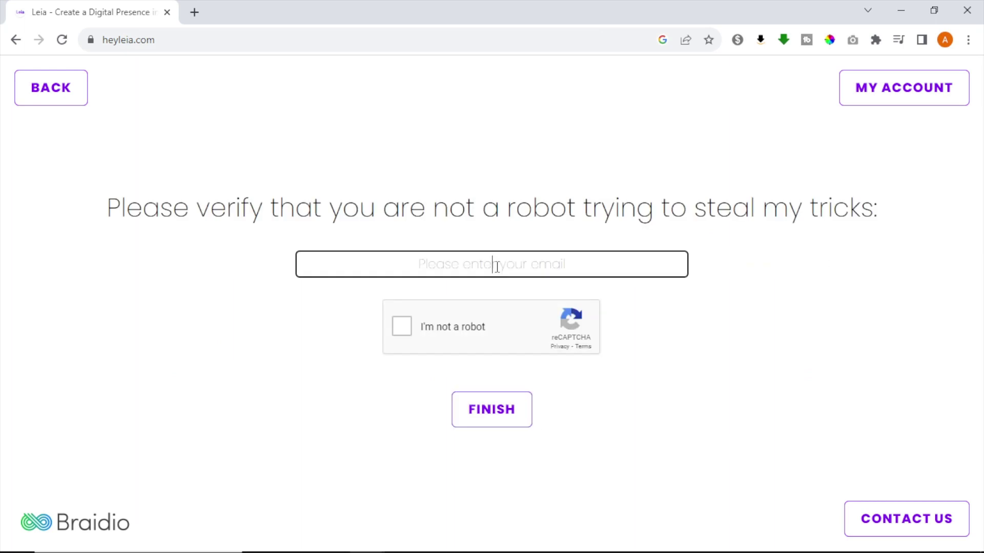
Step: Enter the account e-mail, finish, and open the generated Get Fit Yoga site
click(496, 265)
click(509, 413)
click(507, 341)
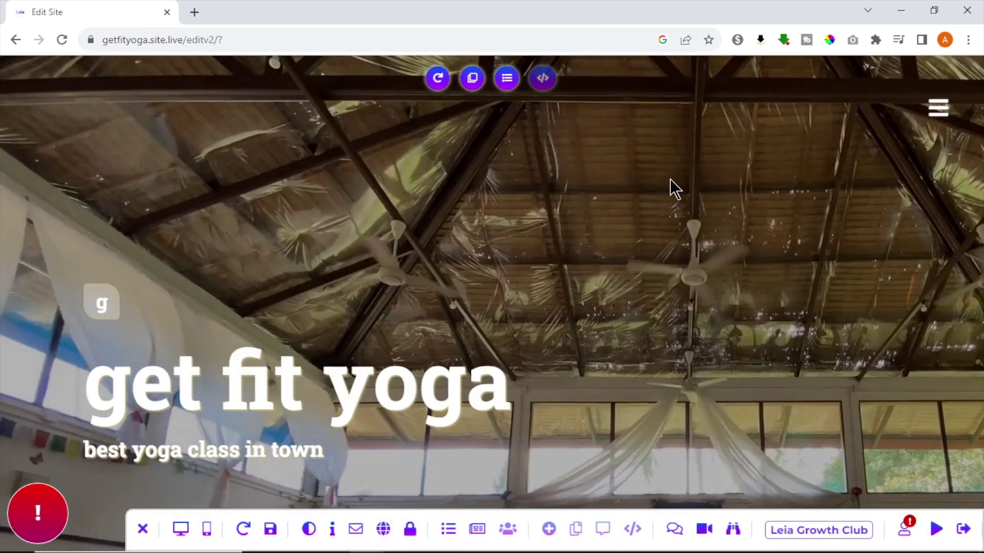
scroll(669, 180, down, 5)
scroll(669, 179, down, 10)
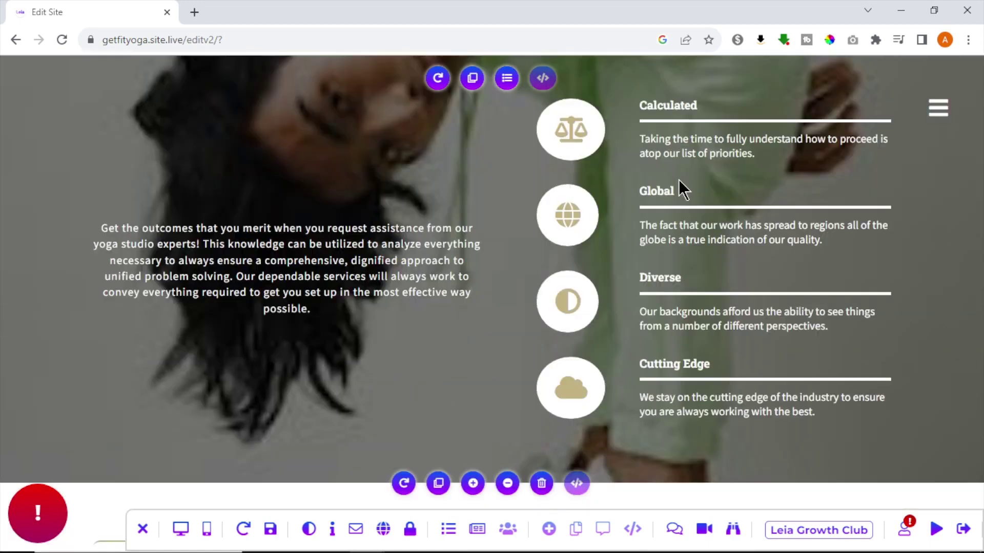
scroll(679, 180, down, 15)
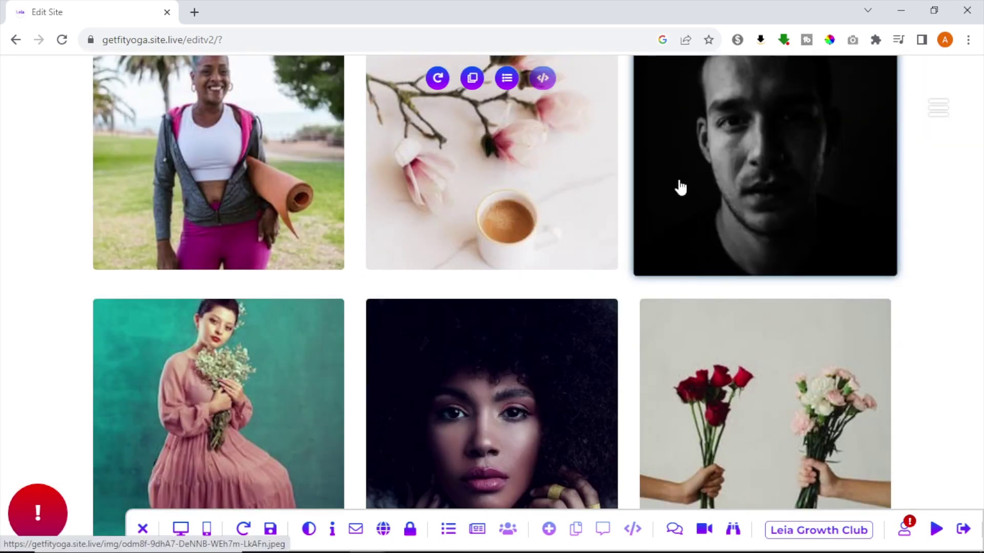
scroll(680, 178, down, 3)
scroll(680, 187, down, 10)
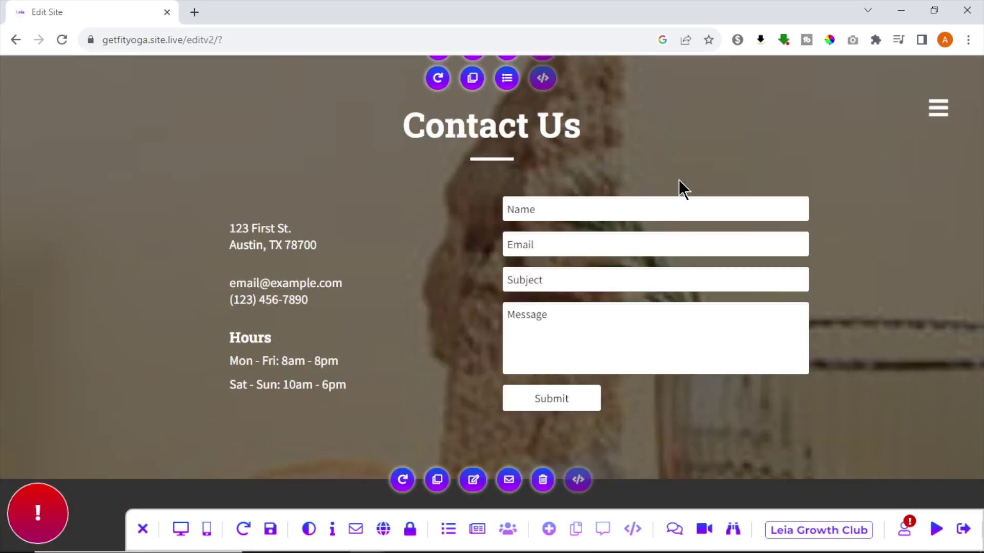
scroll(678, 179, up, 20)
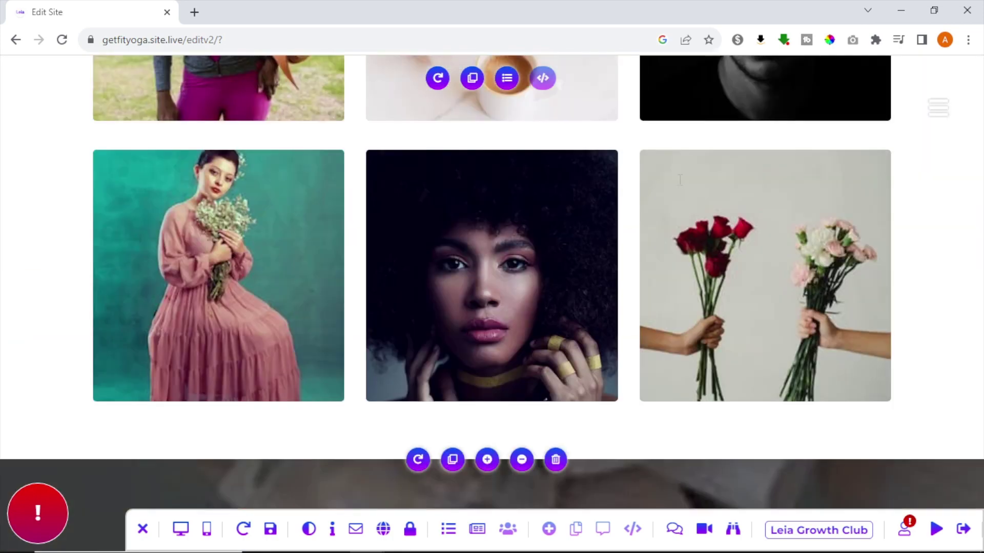
scroll(679, 180, up, 10)
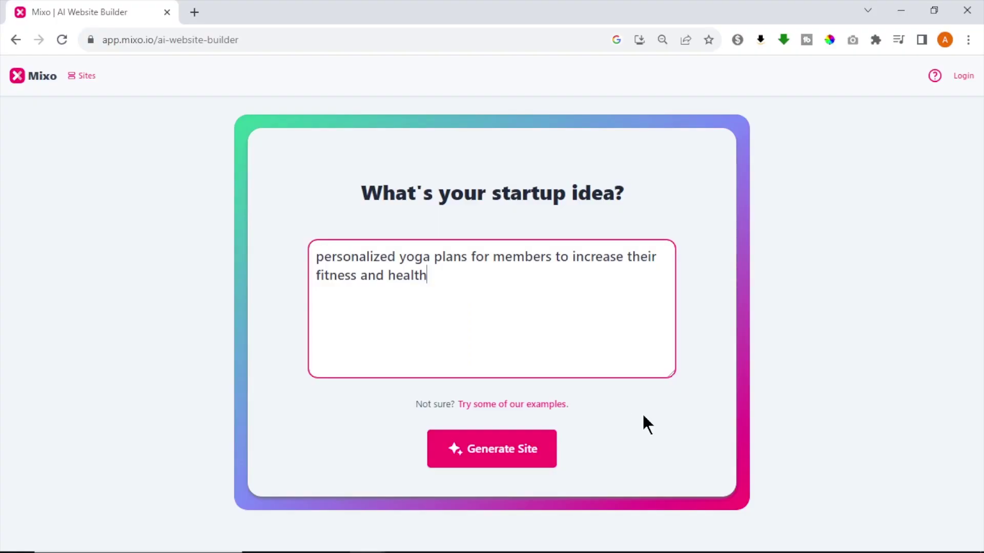
Step: Generate a Mixo site from the personalized yoga plans startup idea
click(515, 451)
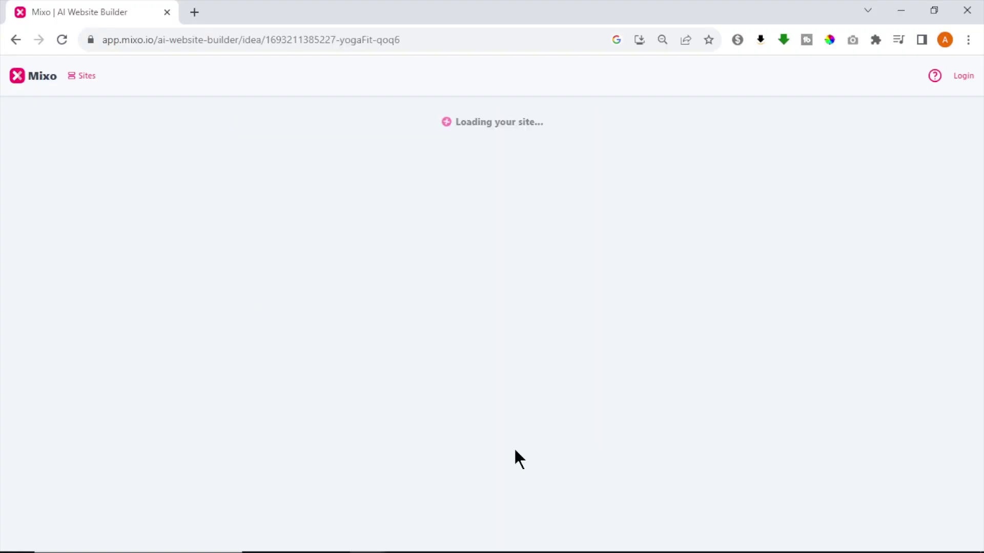